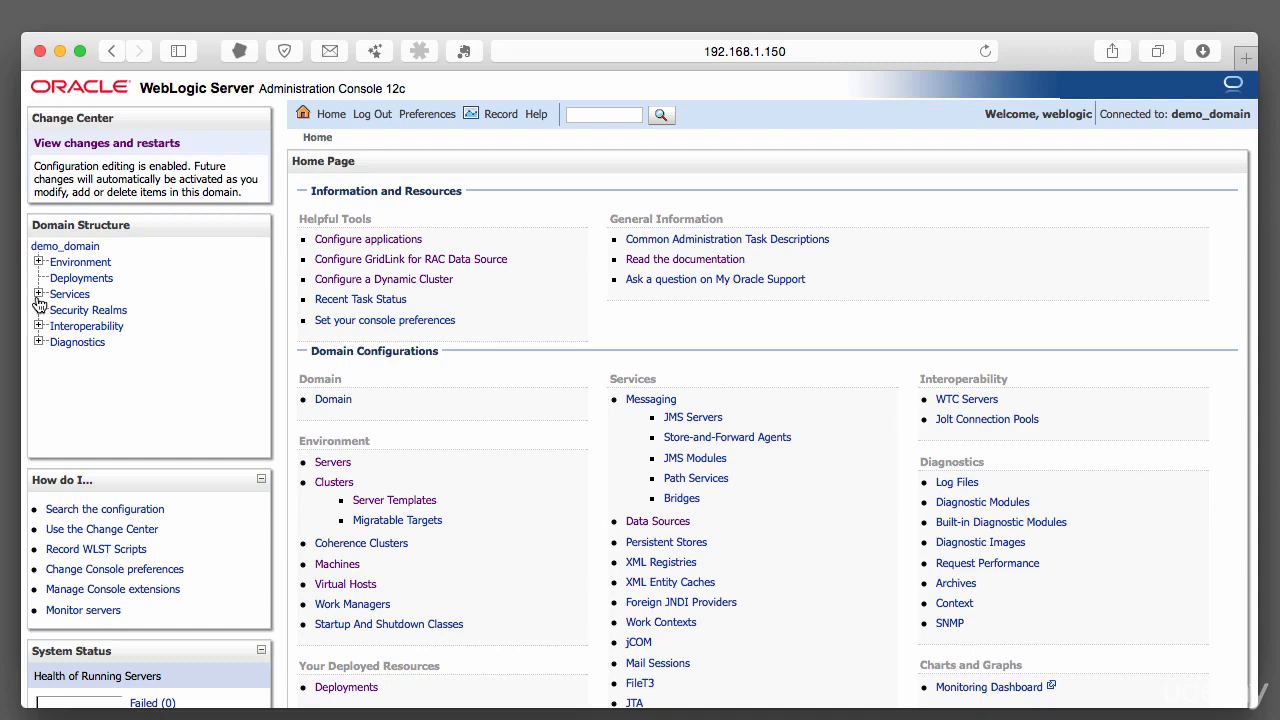
Open the domain's JDBC data sources under Services and start creating a new generic data source
click(39, 295)
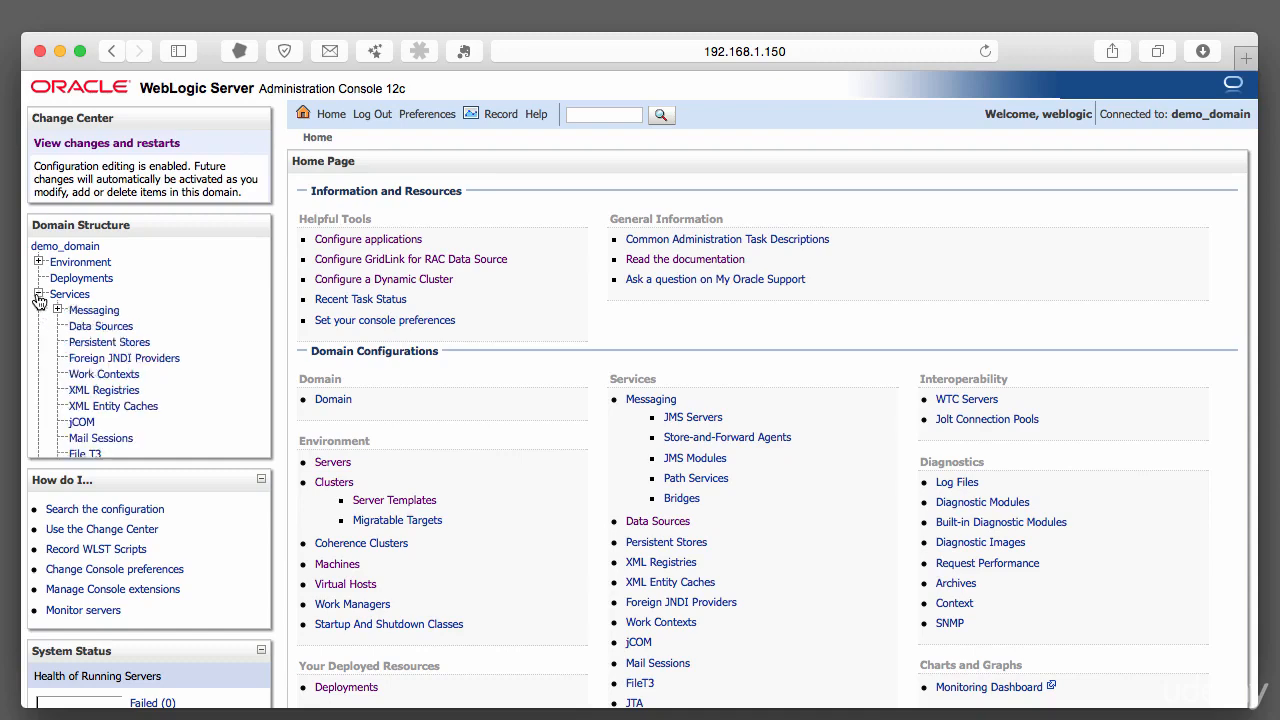
click(110, 327)
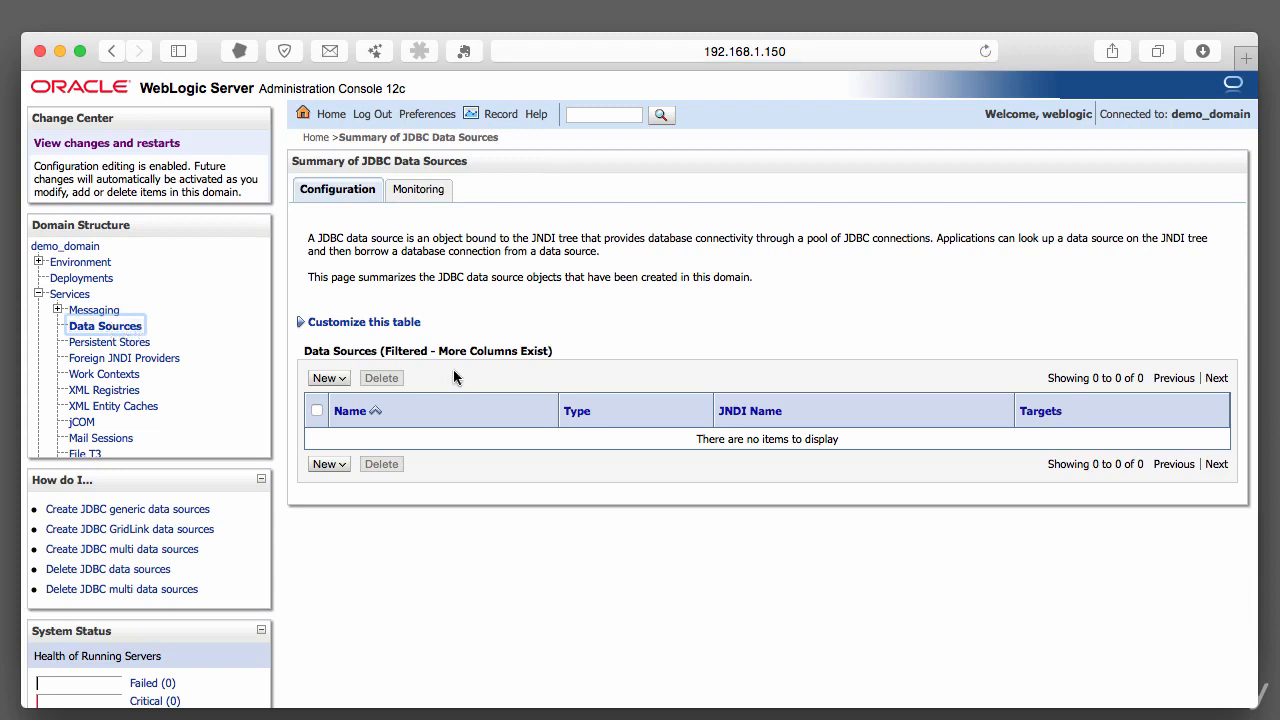
click(337, 380)
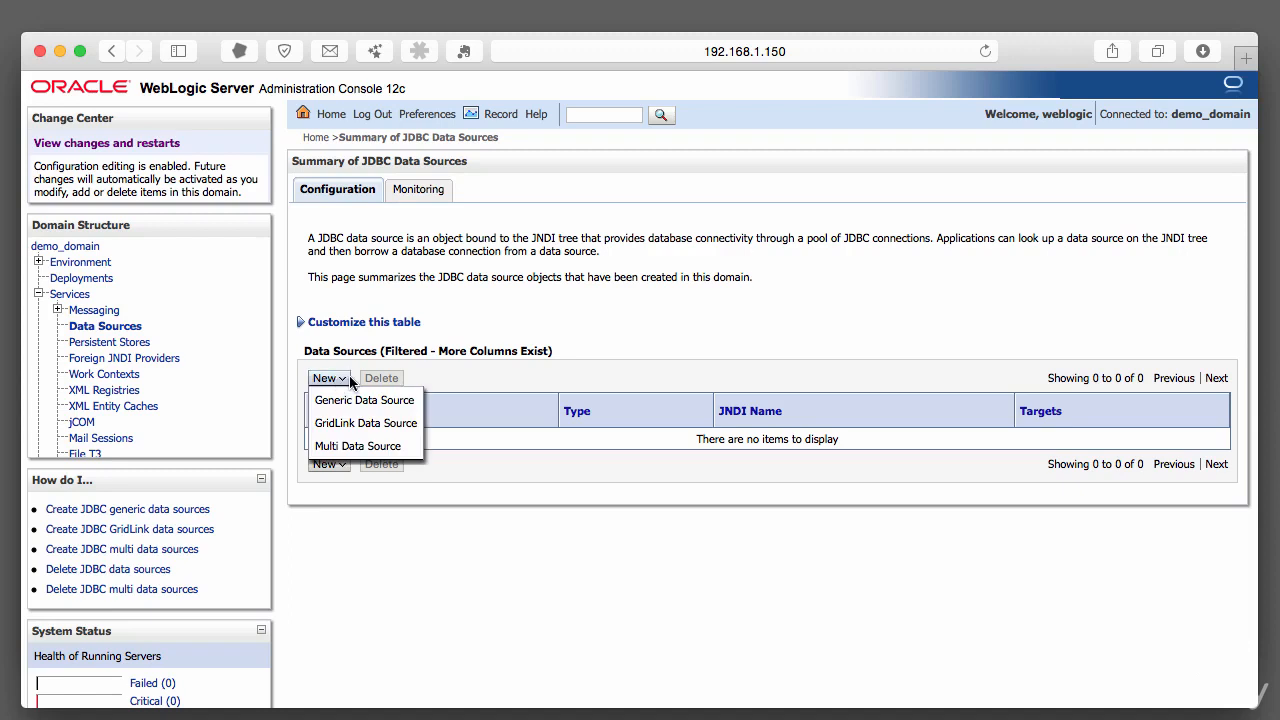
click(412, 405)
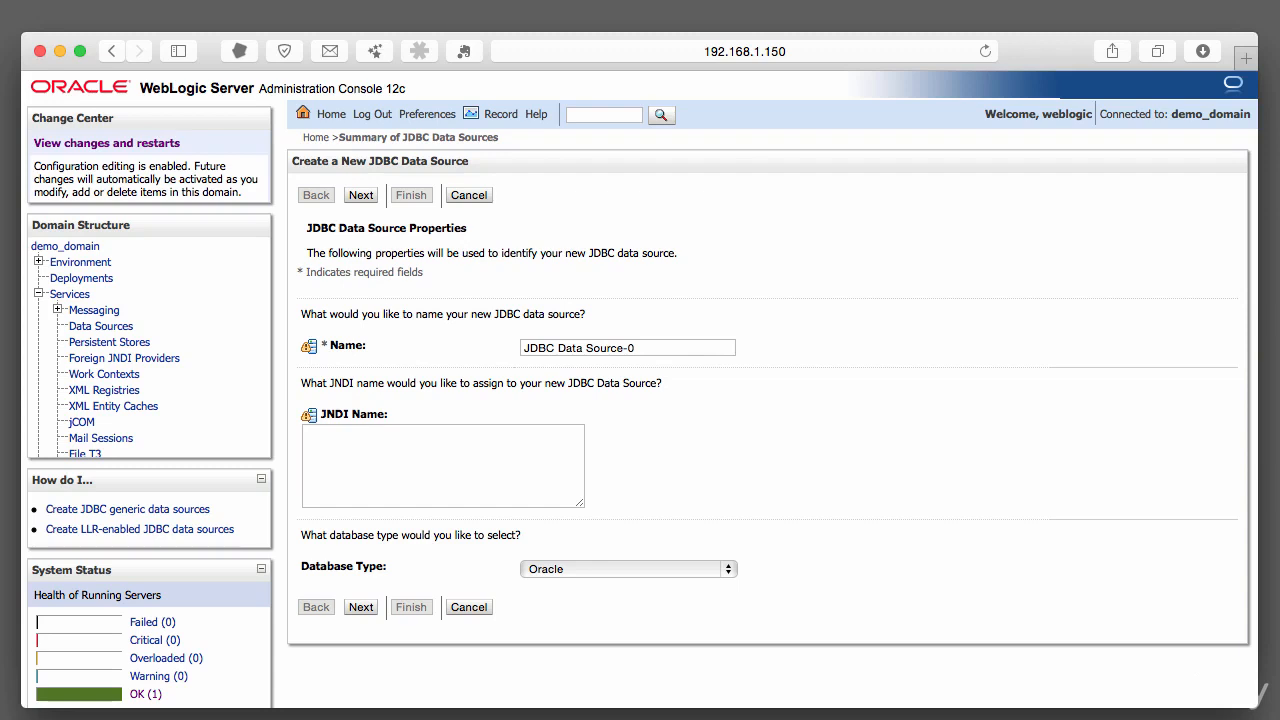
Name the new data source derbyDS and assign it the JNDI name demo.derbyDS
double_click(663, 351)
triple_click(648, 352)
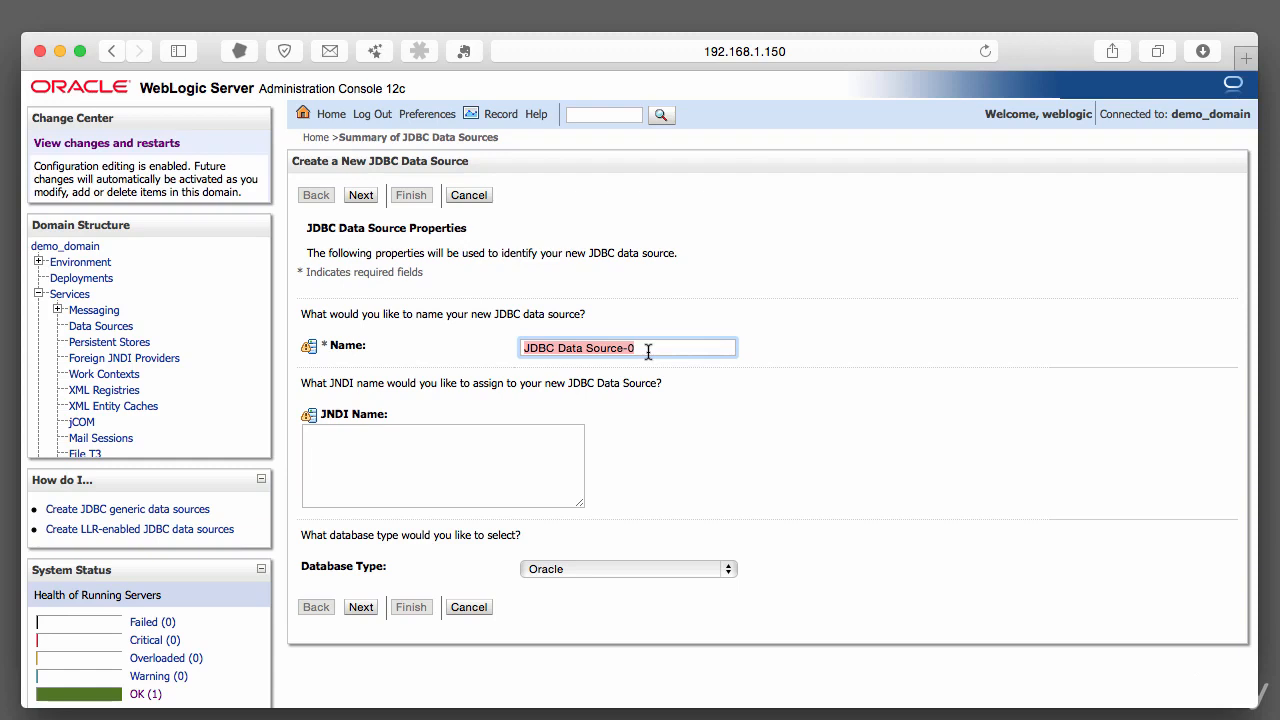
text(der)
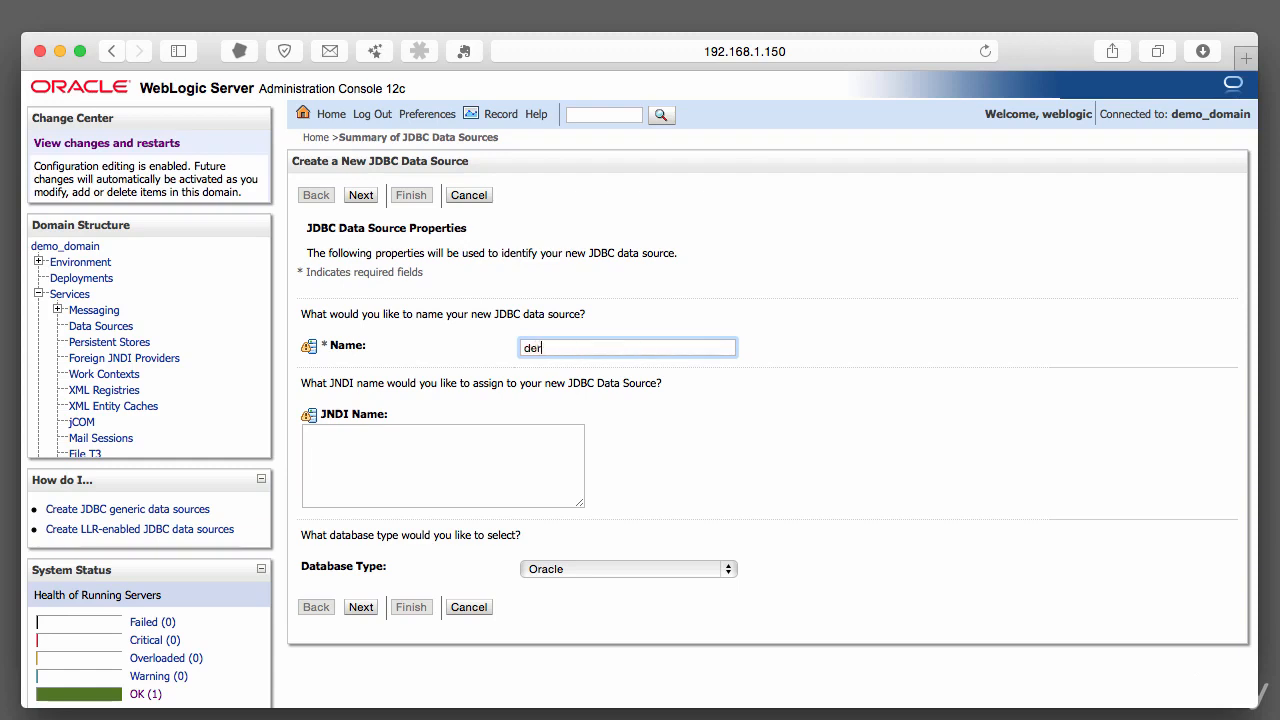
text(byDS)
key(Tab)
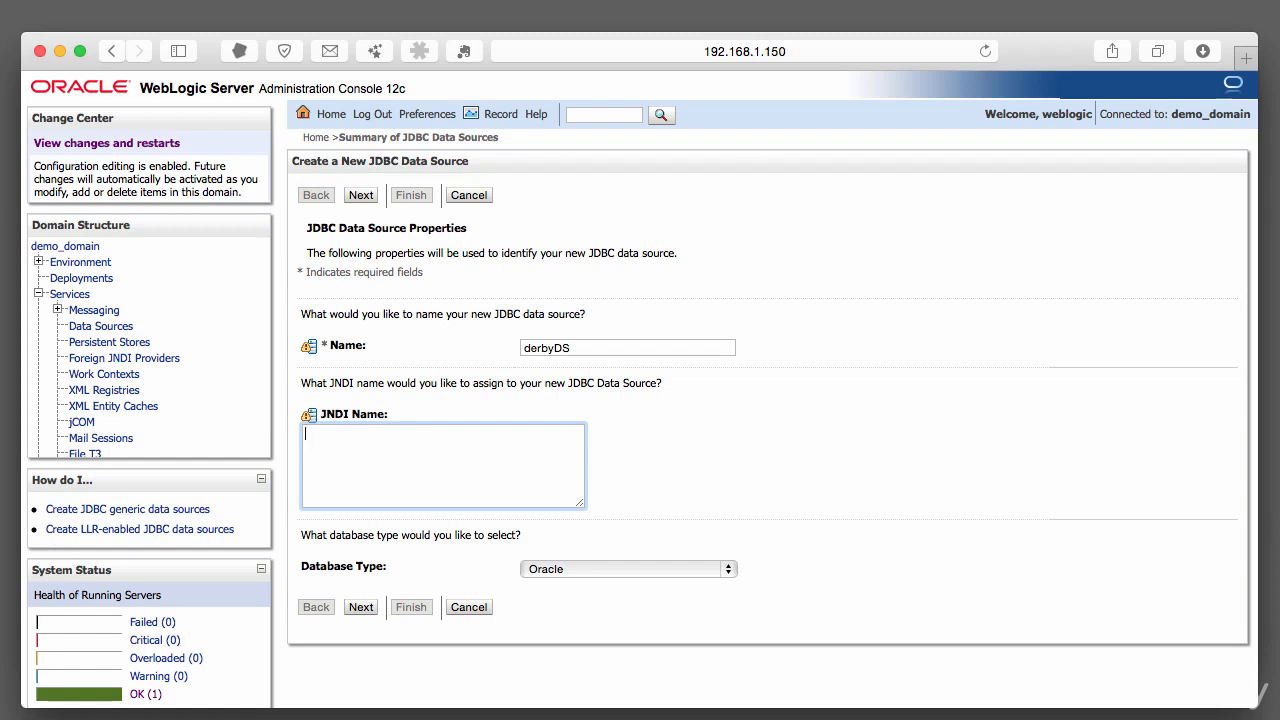
text(demo.derbyDS)
Choose Derby as the data source's database type and continue to the driver selection
click(682, 569)
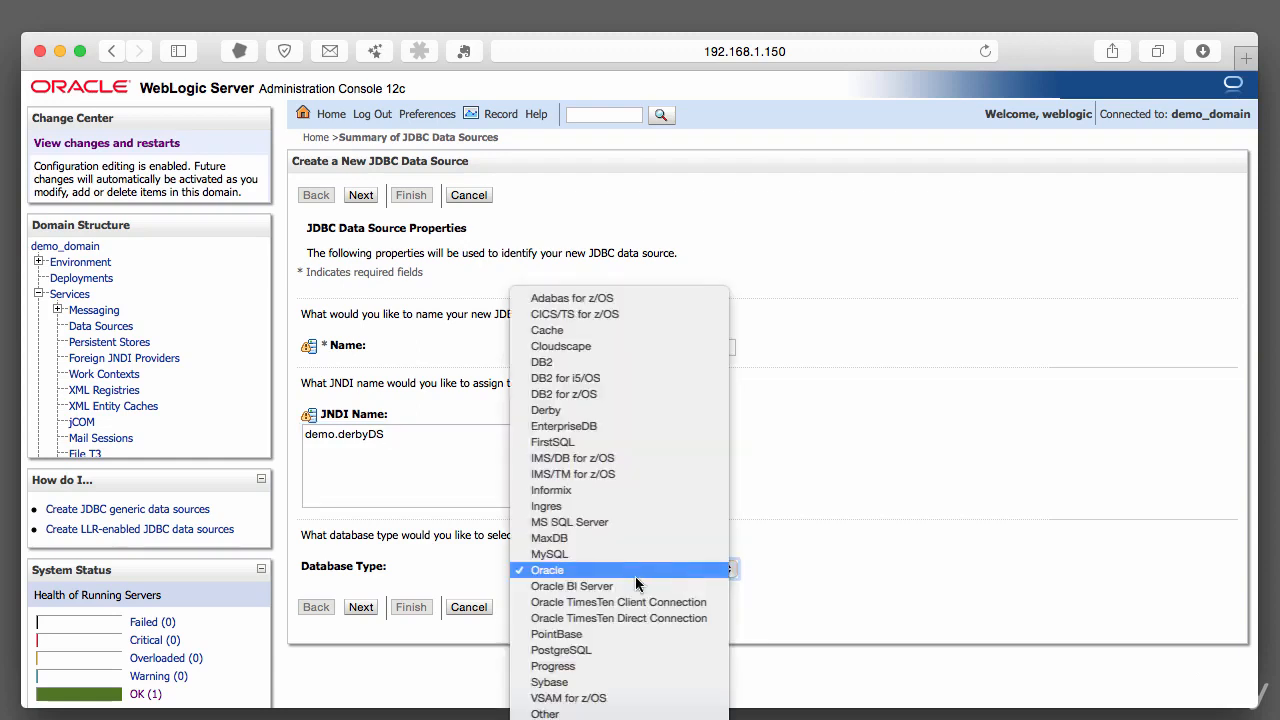
click(561, 410)
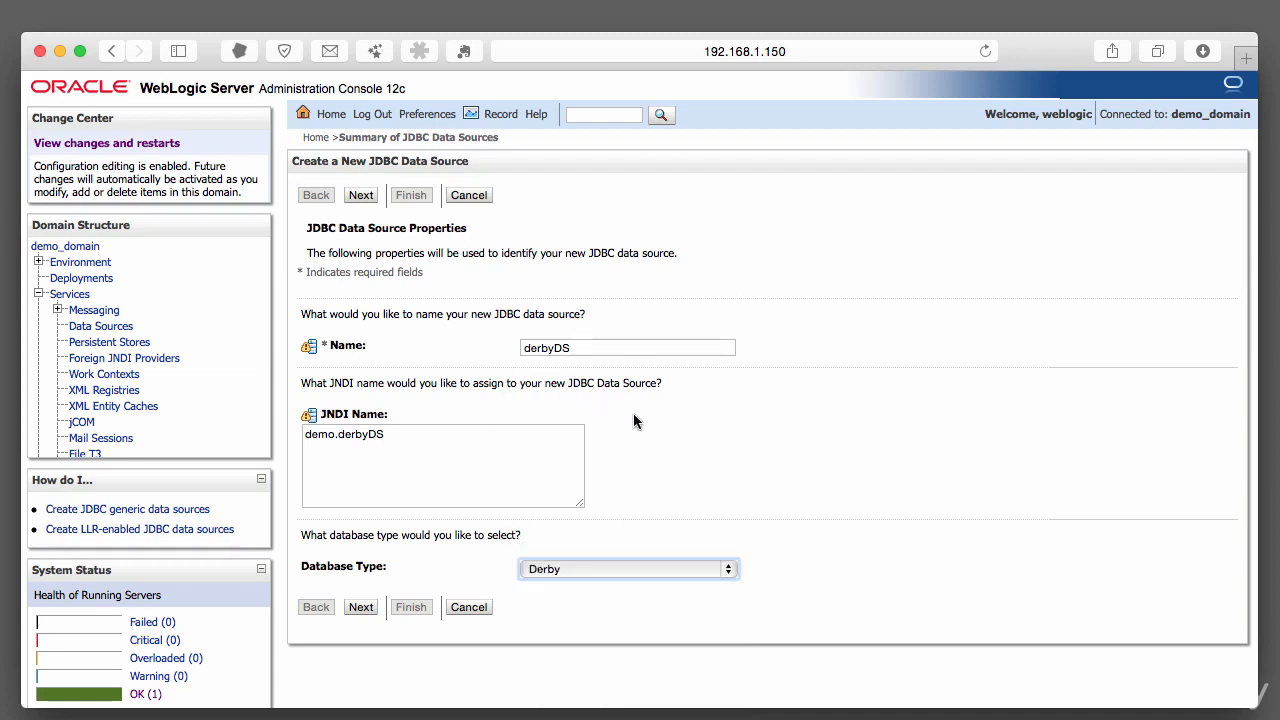
click(363, 607)
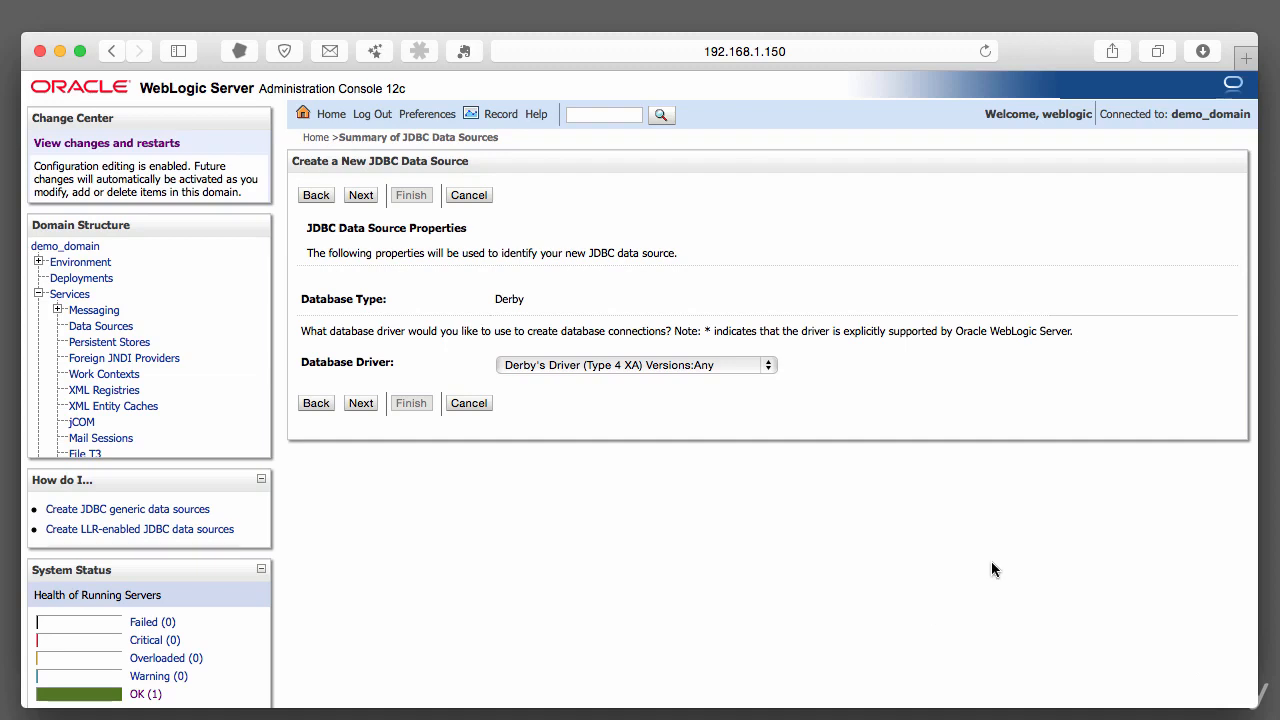
Select Derby's Driver (Type 4) Versions:Any as the database driver and accept the default transaction options
click(753, 370)
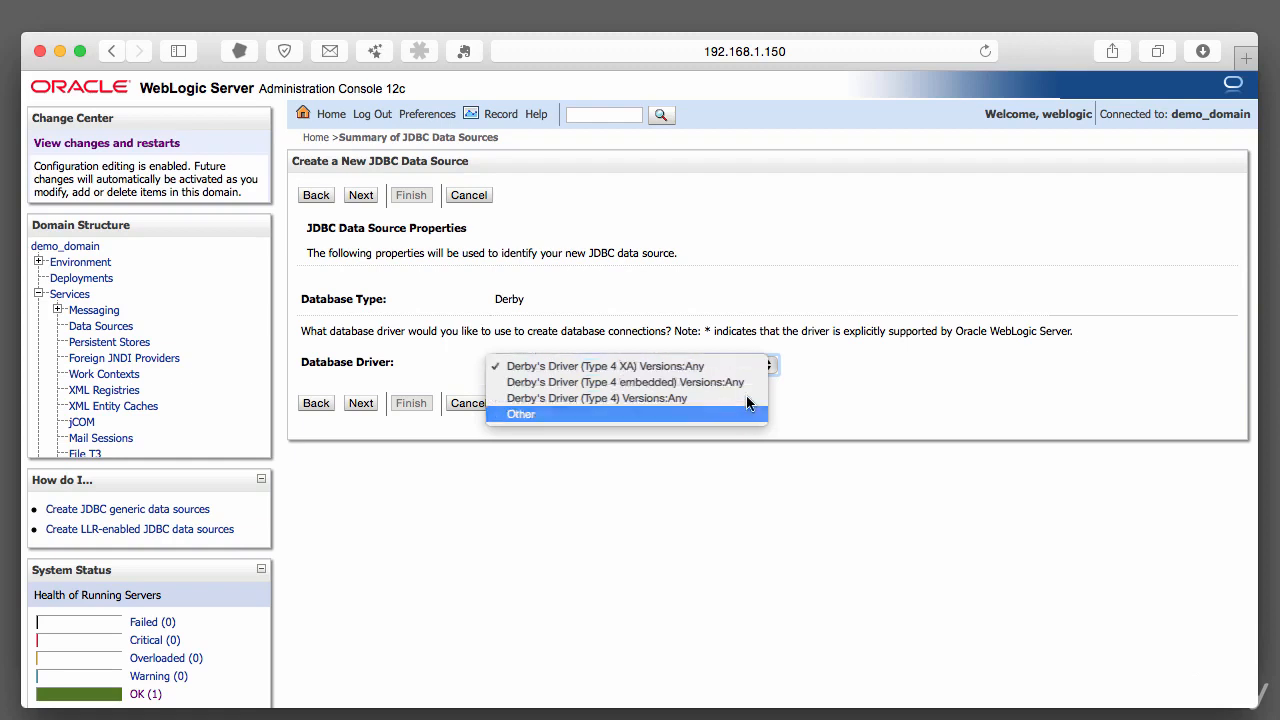
click(747, 400)
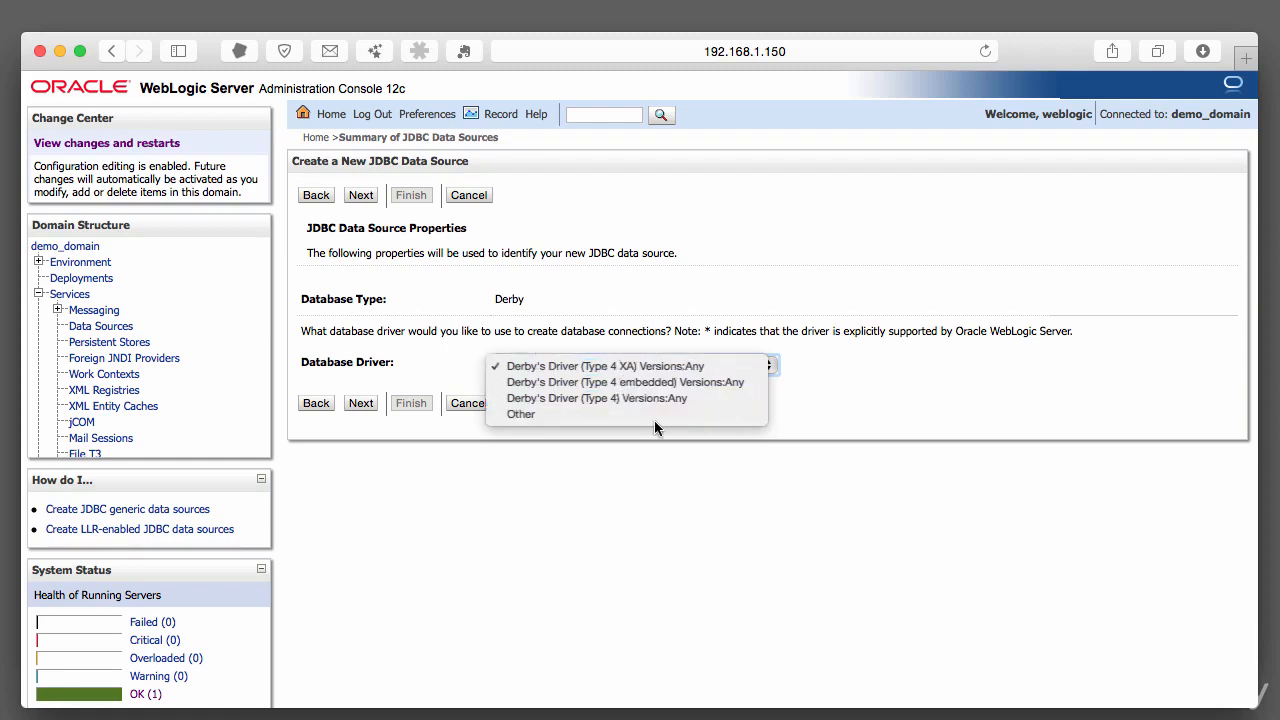
click(599, 399)
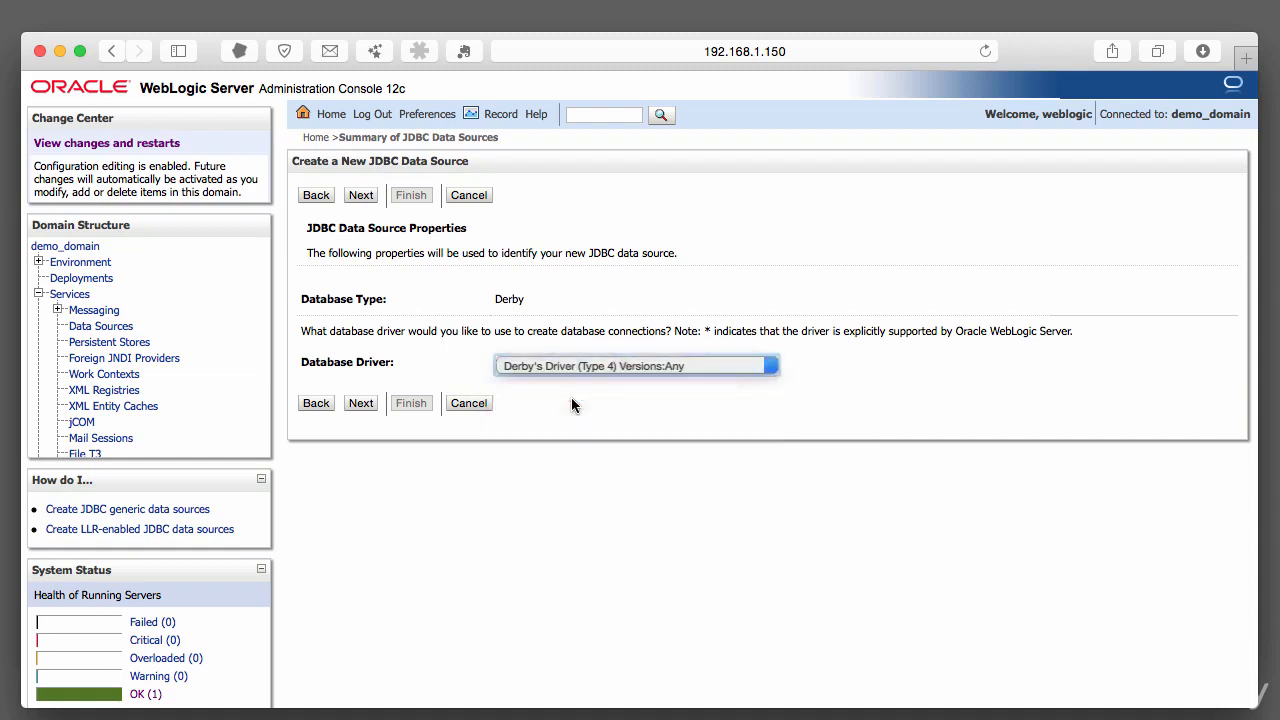
click(362, 403)
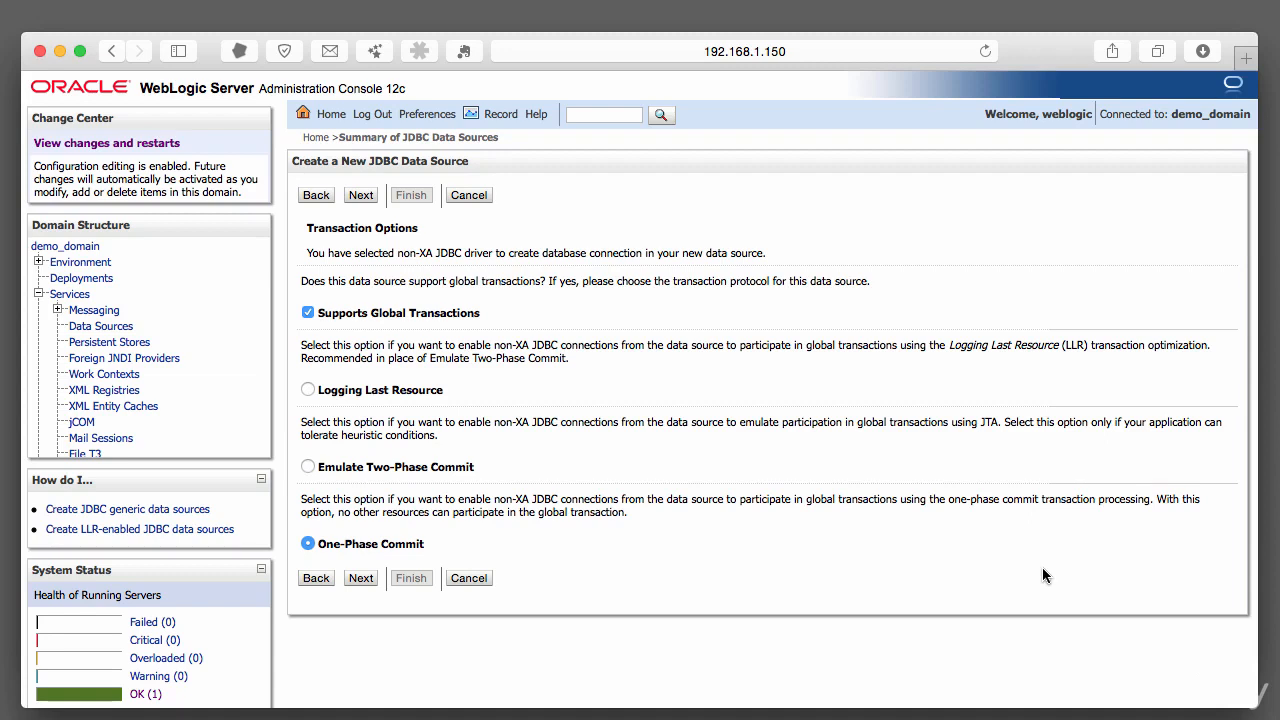
click(360, 579)
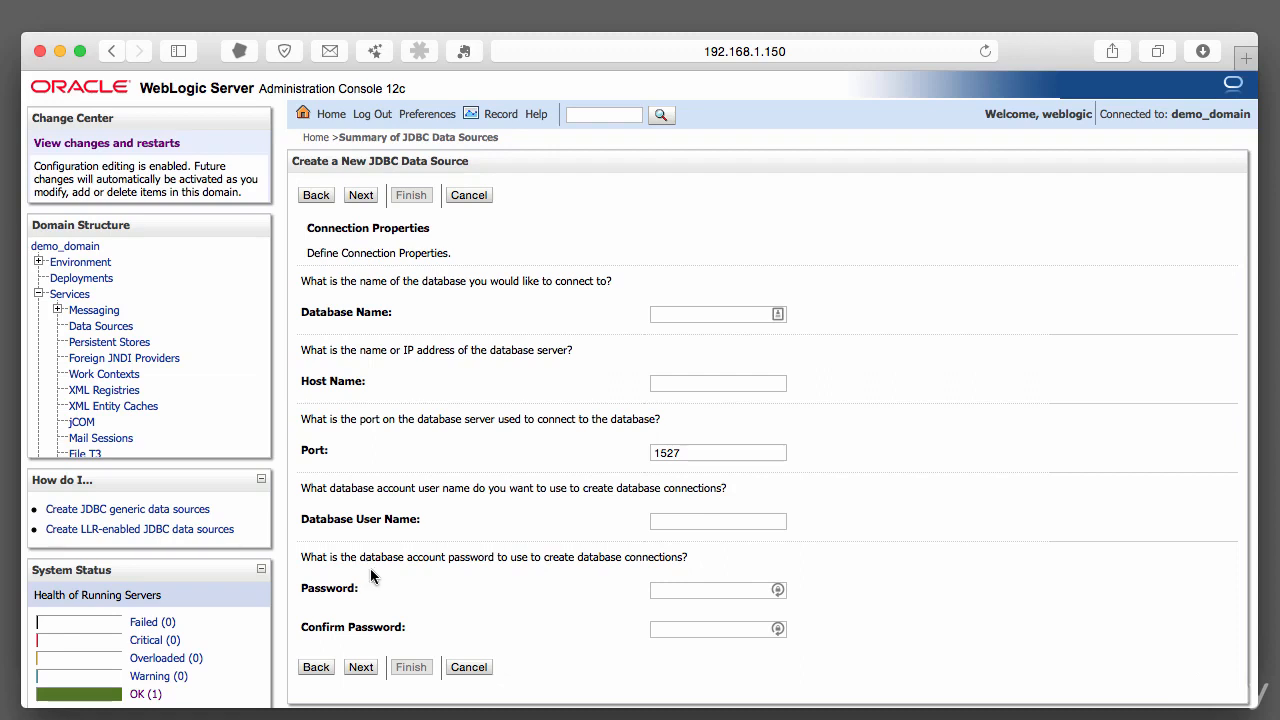
Define the connection with database name demodb and host name localhost, and proceed to the connection test page
click(697, 314)
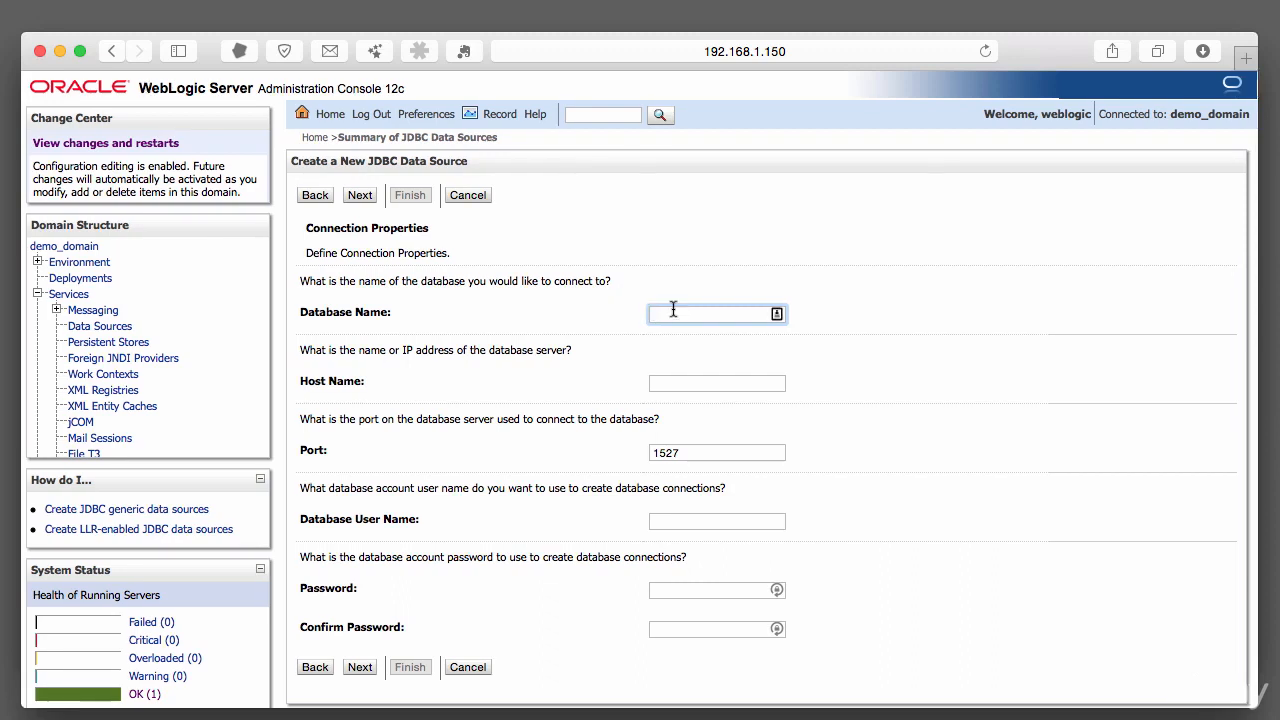
scroll(672, 310, down, 1)
text(demodb)
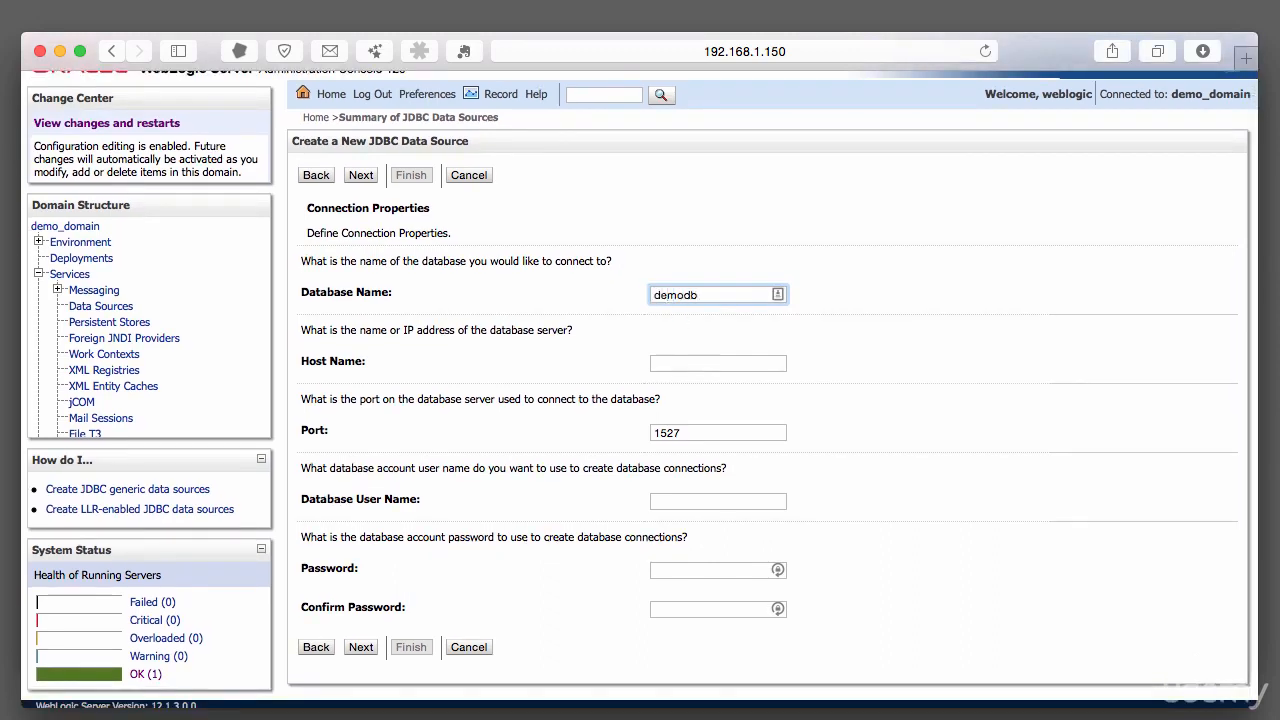
key(Tab)
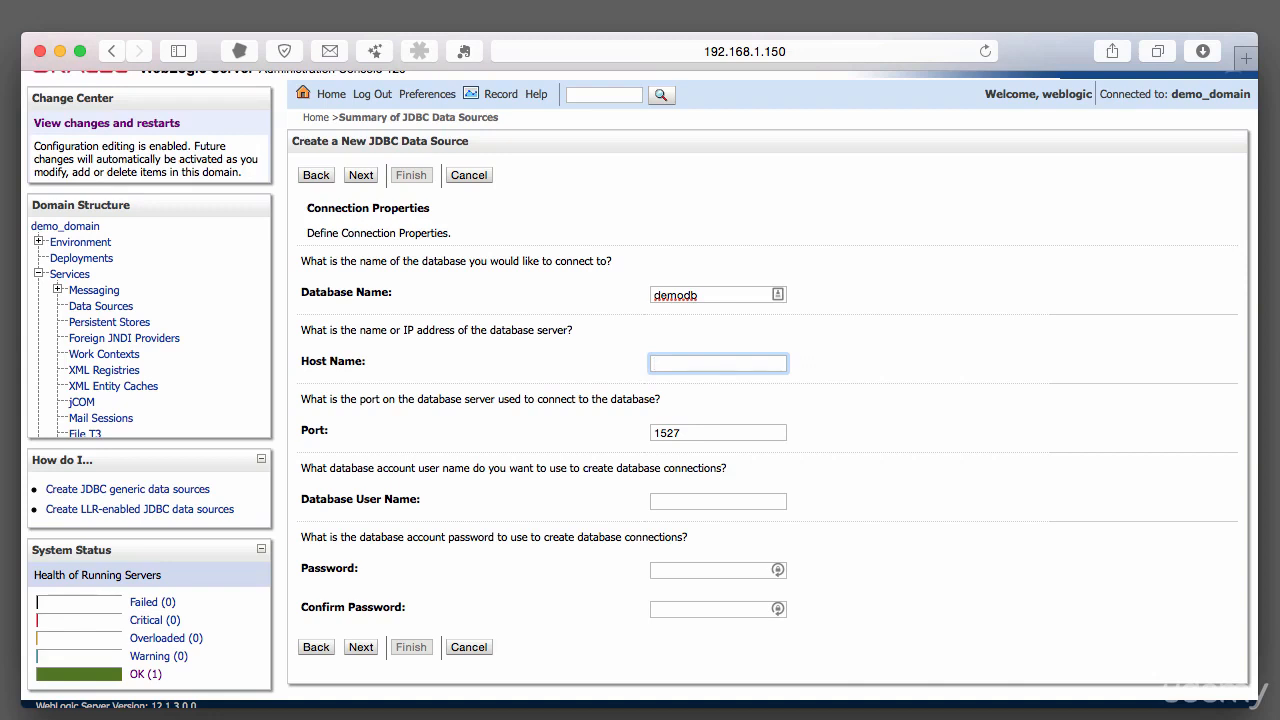
text(localhost)
key(Tab)
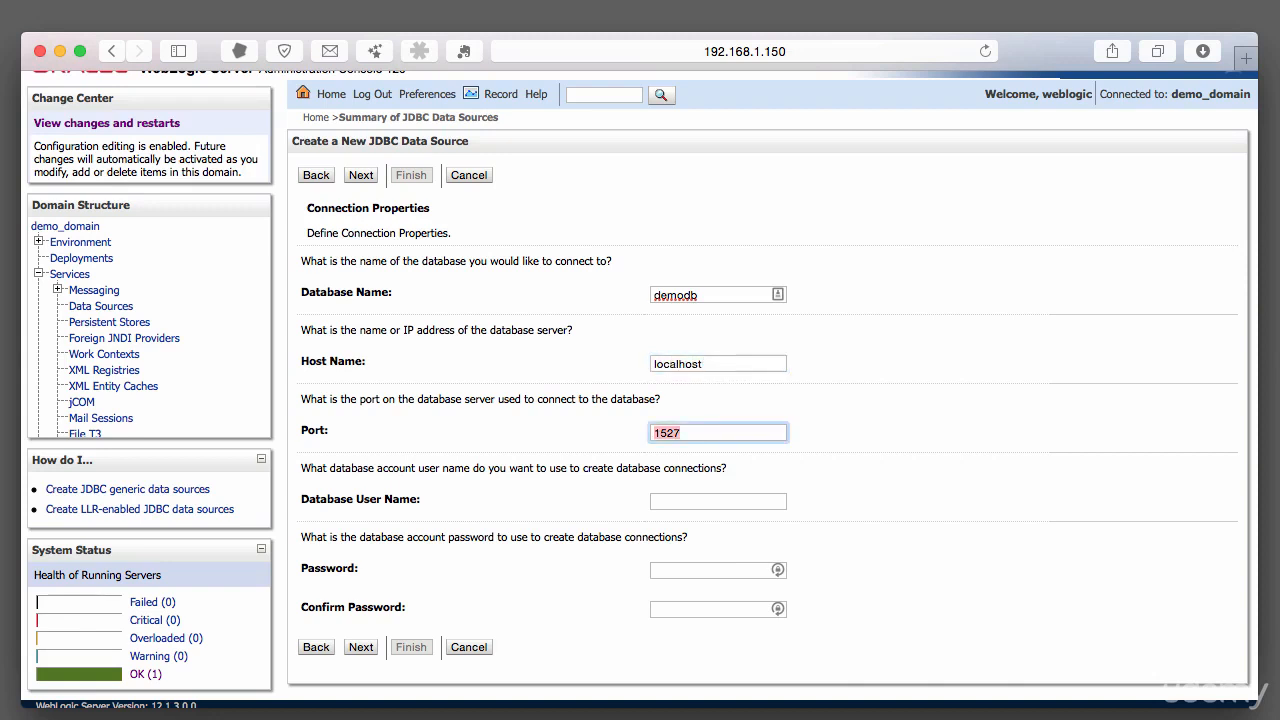
key(Tab)
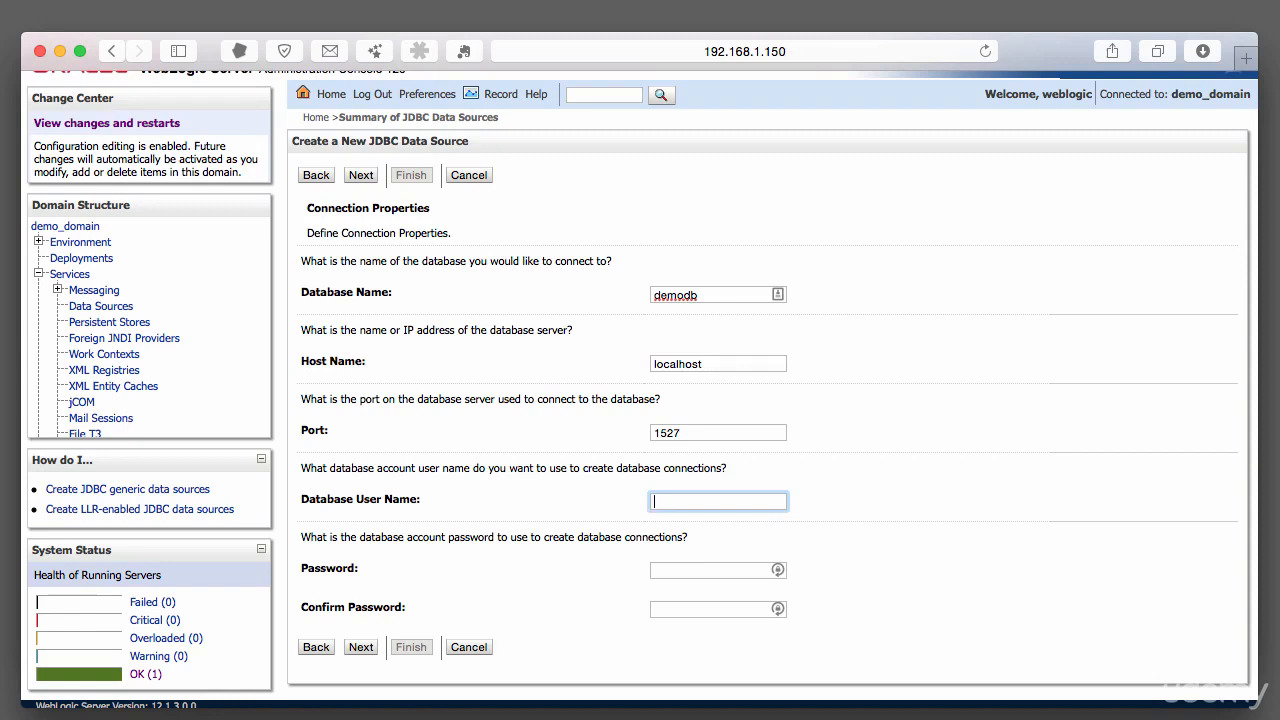
click(361, 647)
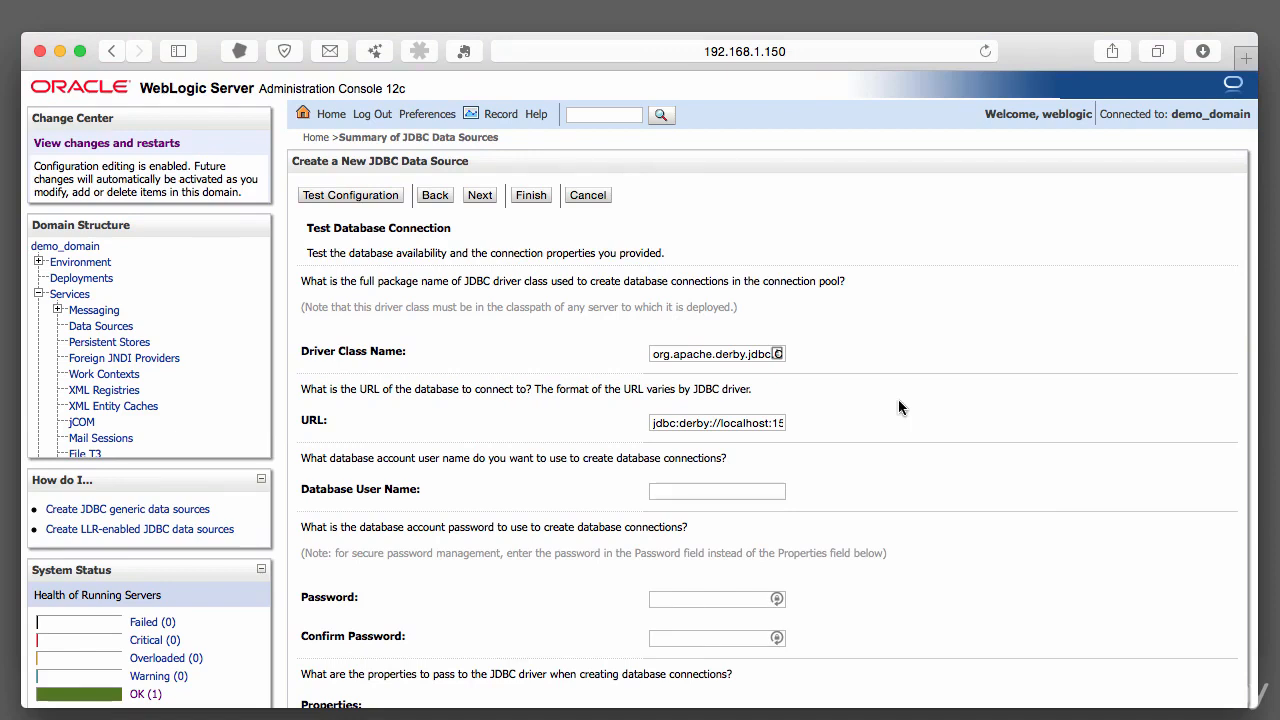
Examine the generated driver class name, the full database URL and the driver properties for the Derby connection
scroll(900, 407, down, 3)
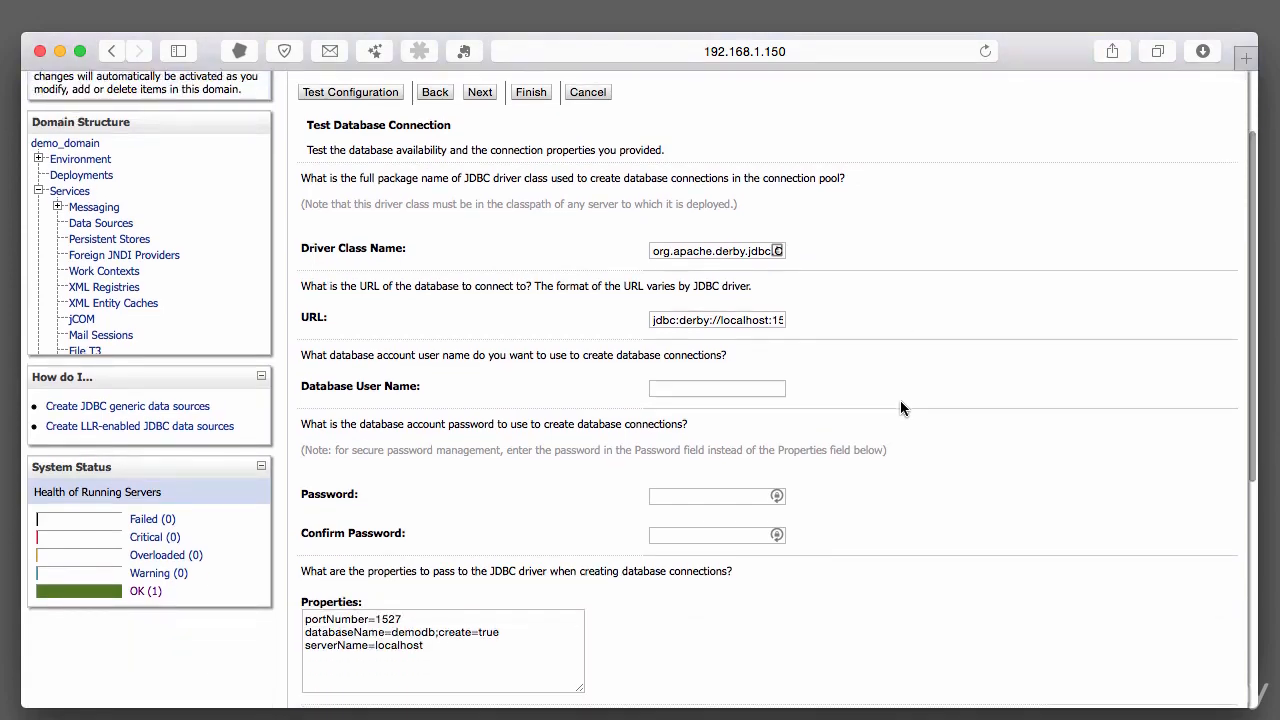
scroll(900, 407, down, 9)
scroll(900, 408, up, 12)
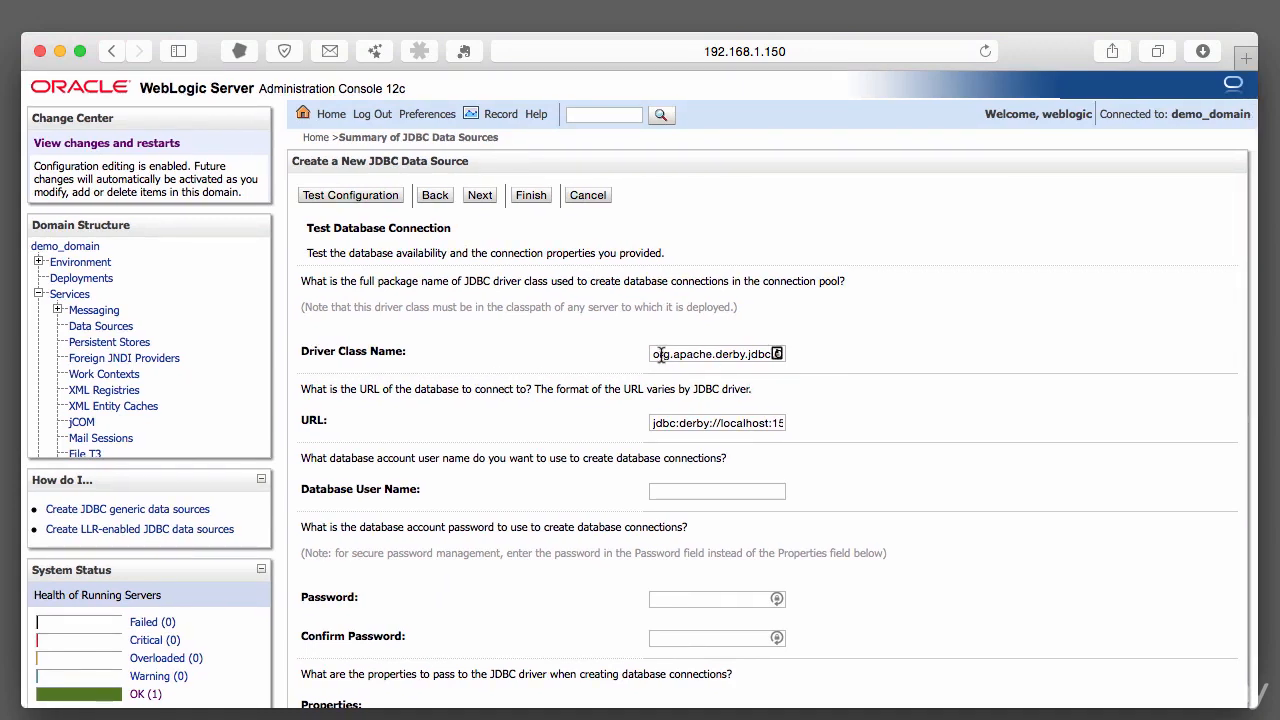
drag(661, 355, 825, 362)
click(825, 362)
click(679, 423)
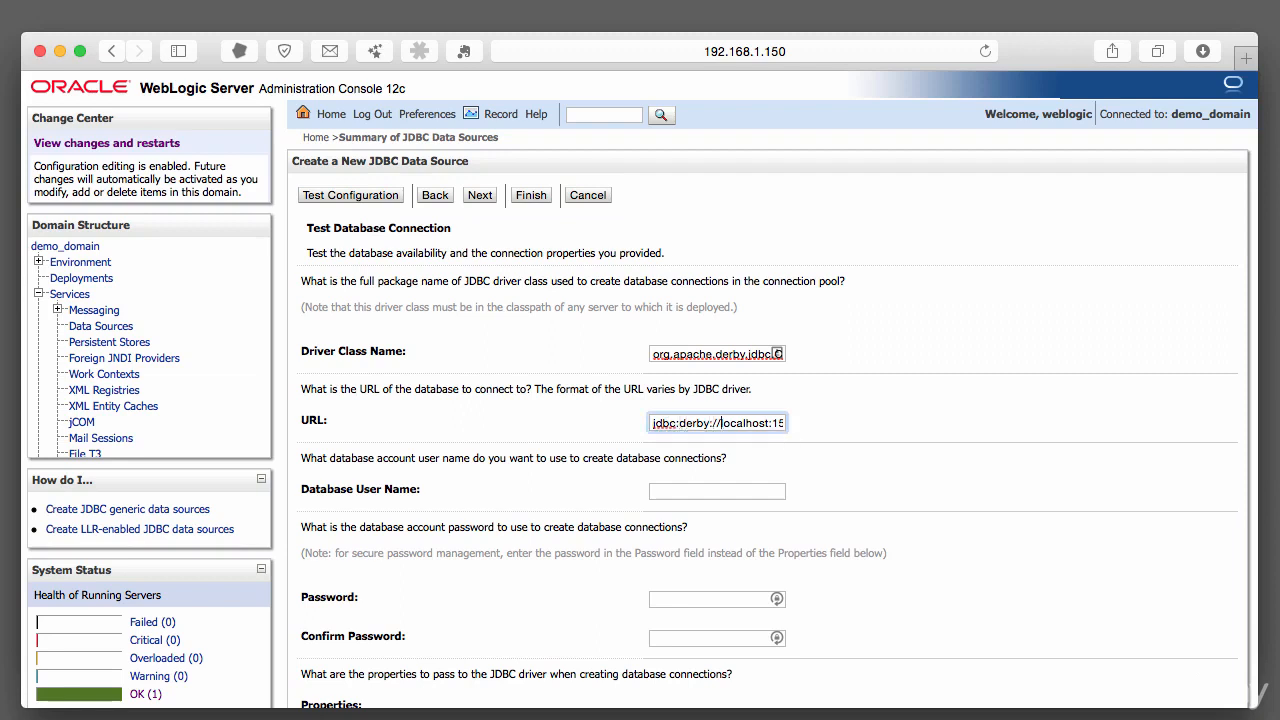
key(Right)
key(Right)
key(Right)
key(Right)
key(Right)
key(Right)
key(Right)
key(Right)
key(Right)
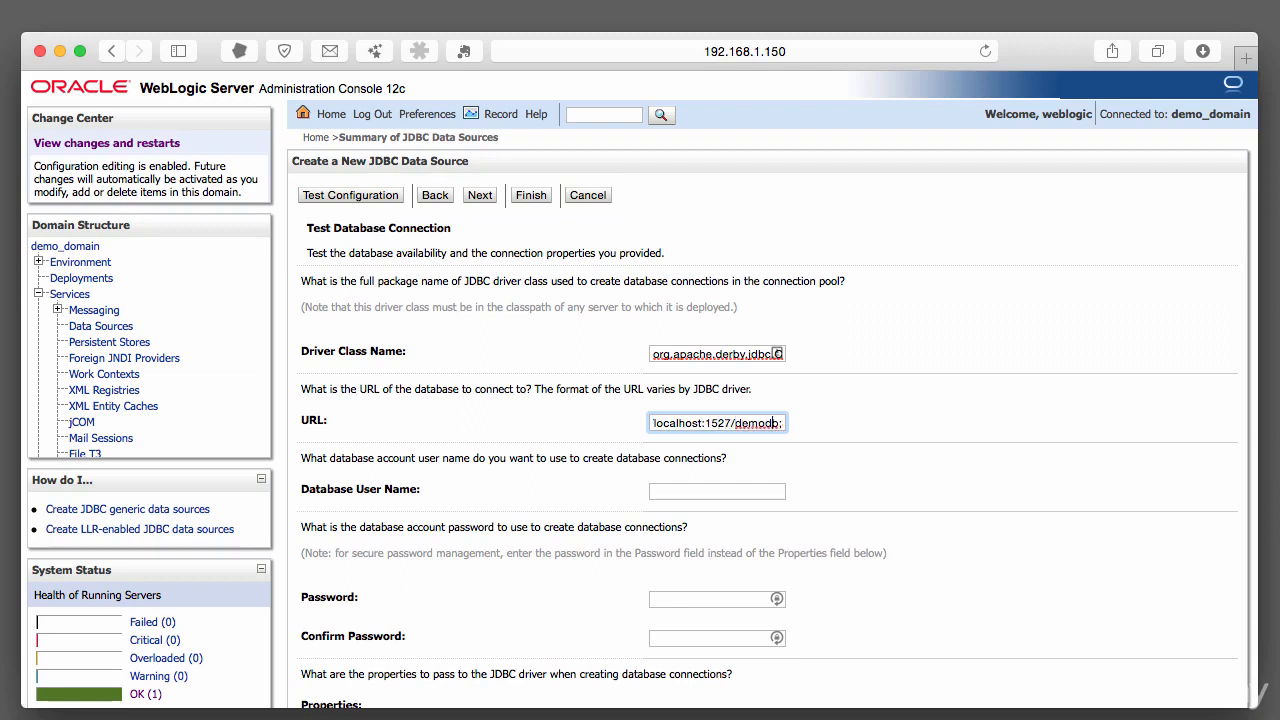
key(Right)
key(Right)
key(Right)
key(Right)
key(Right)
key(Right)
key(Right)
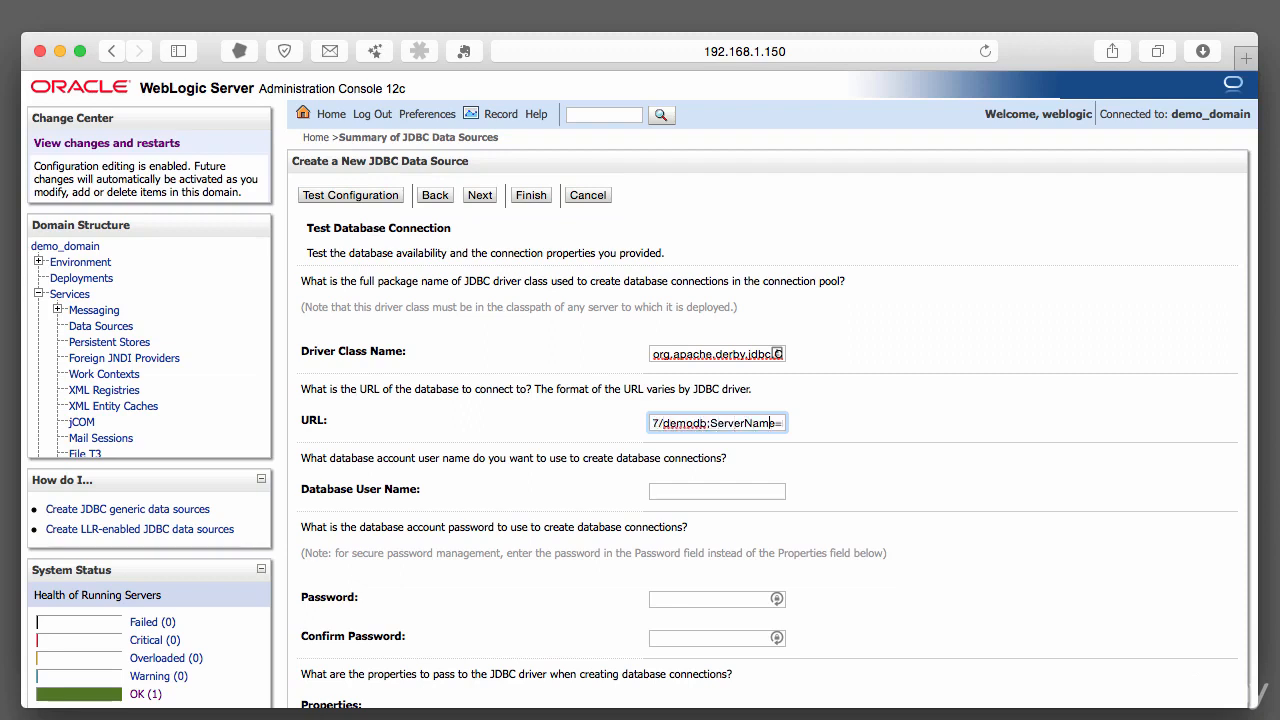
key(Right)
key(Right)
key(Right)
key(Right)
key(Right)
key(Right)
key(Right)
key(Right)
key(Right)
key(Right)
key(Right)
key(Right)
key(Right)
key(Right)
key(Right)
key(Right)
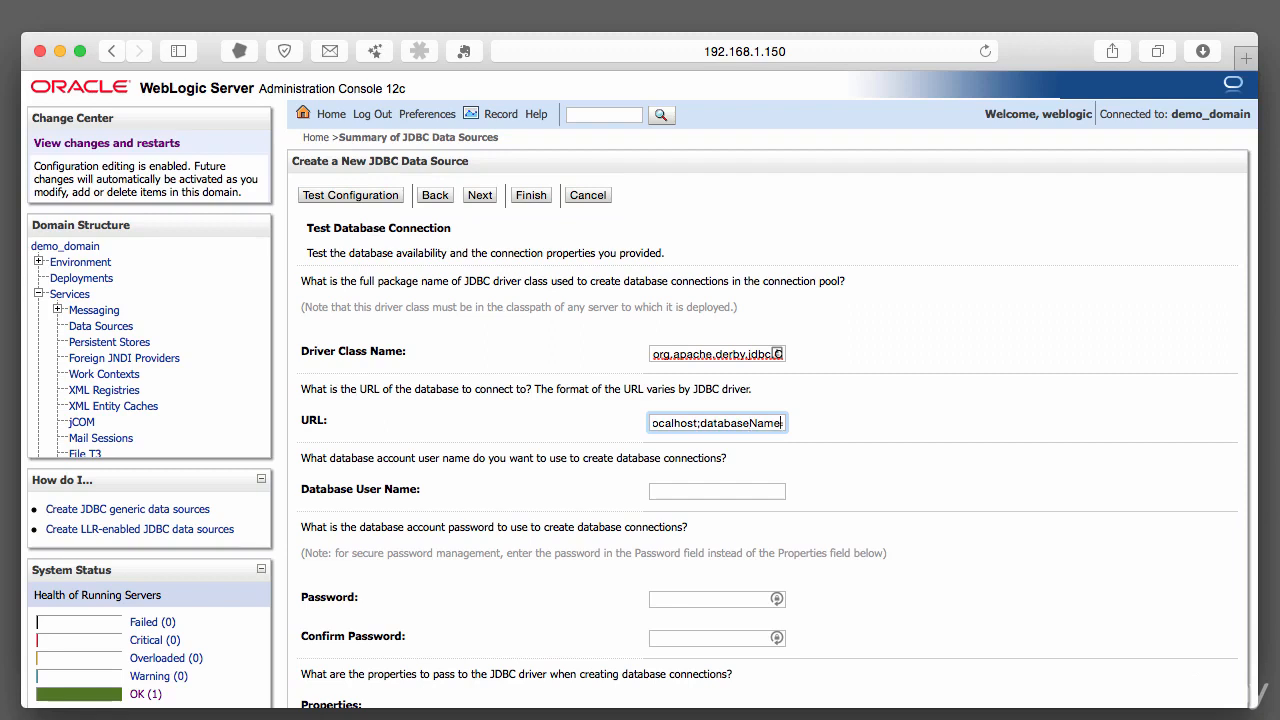
key(Right)
key(Right)
key(Right)
key(Right)
key(Right)
key(Right)
key(Right)
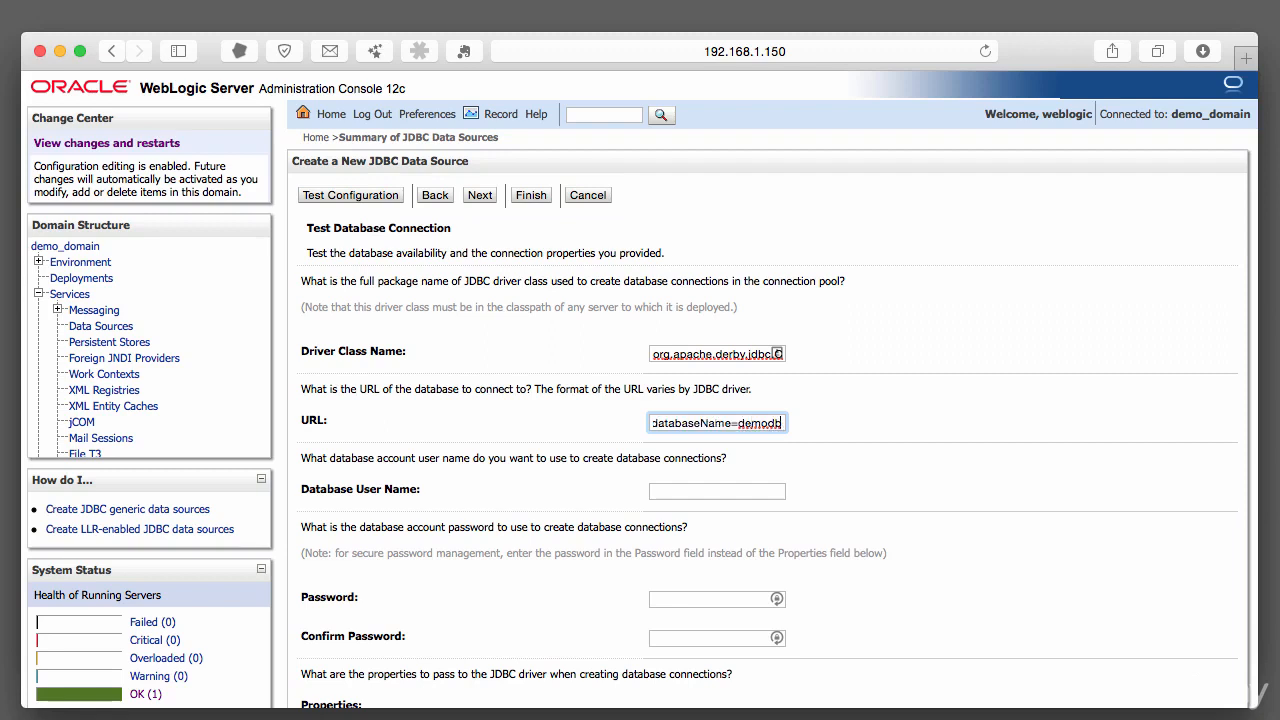
click(1100, 479)
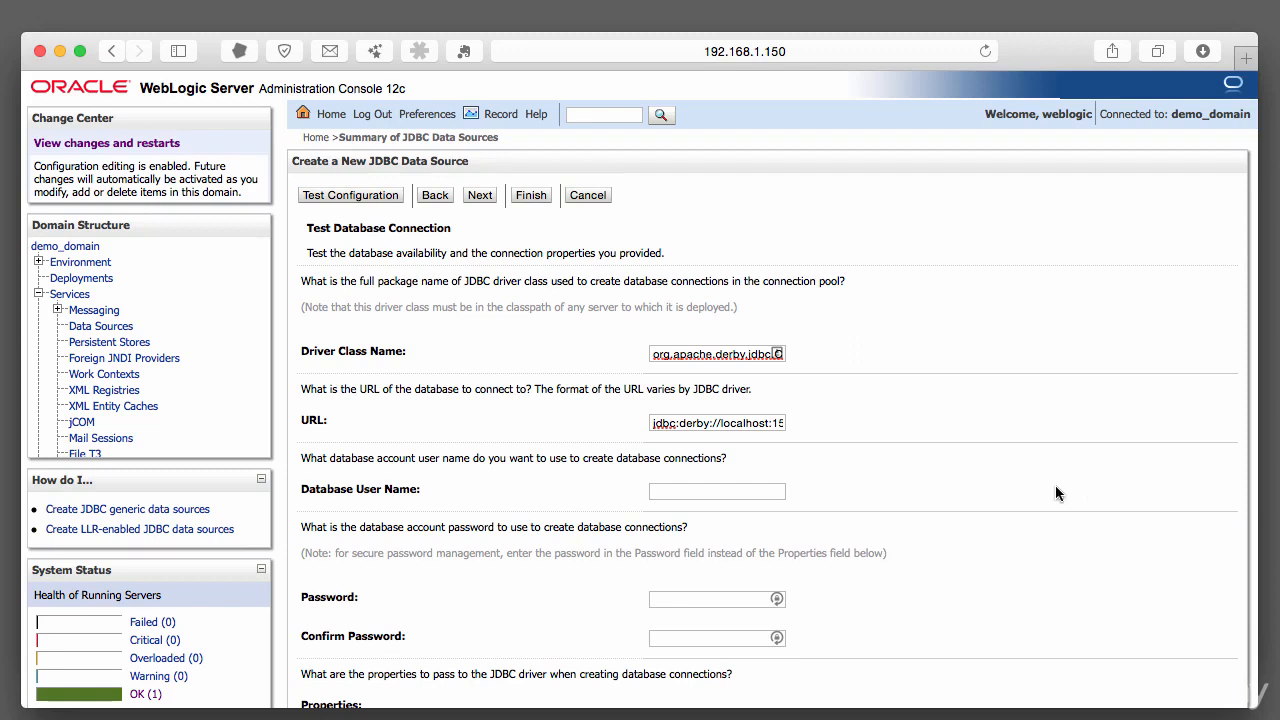
Review the driver properties and test table statement, and run the test of the database connection configuration
scroll(1055, 485, down, 3)
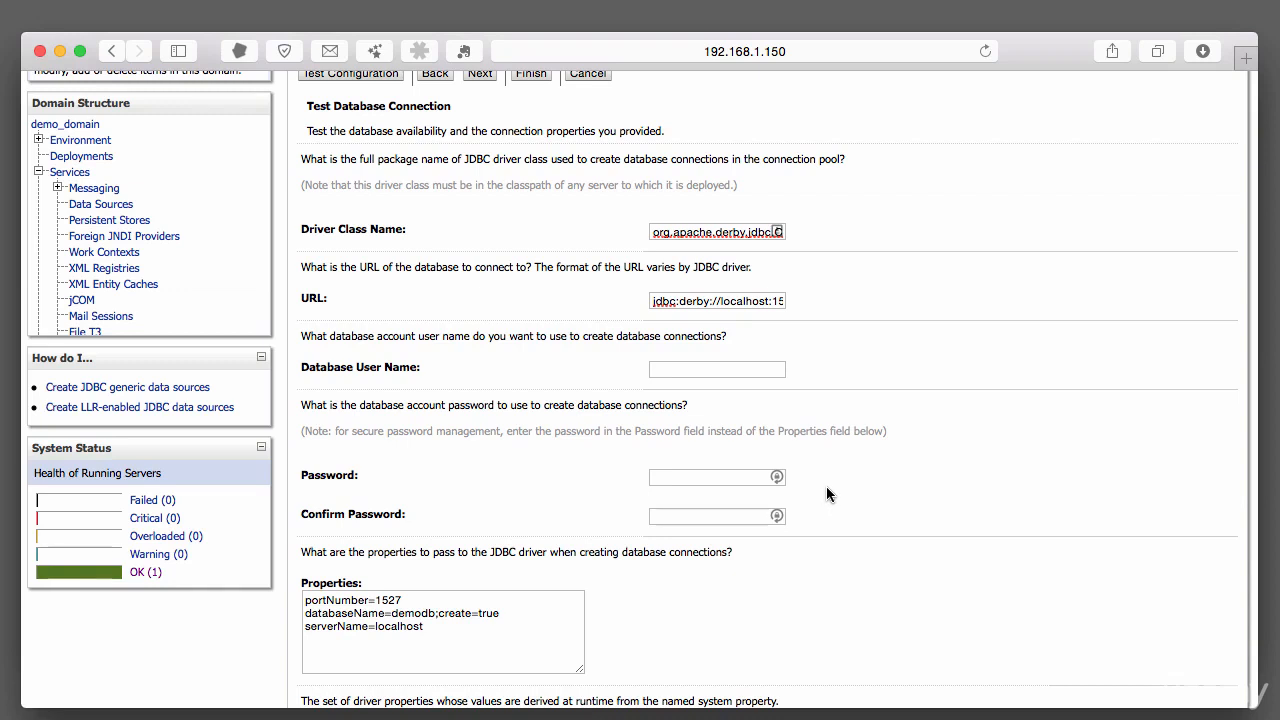
scroll(826, 486, down, 5)
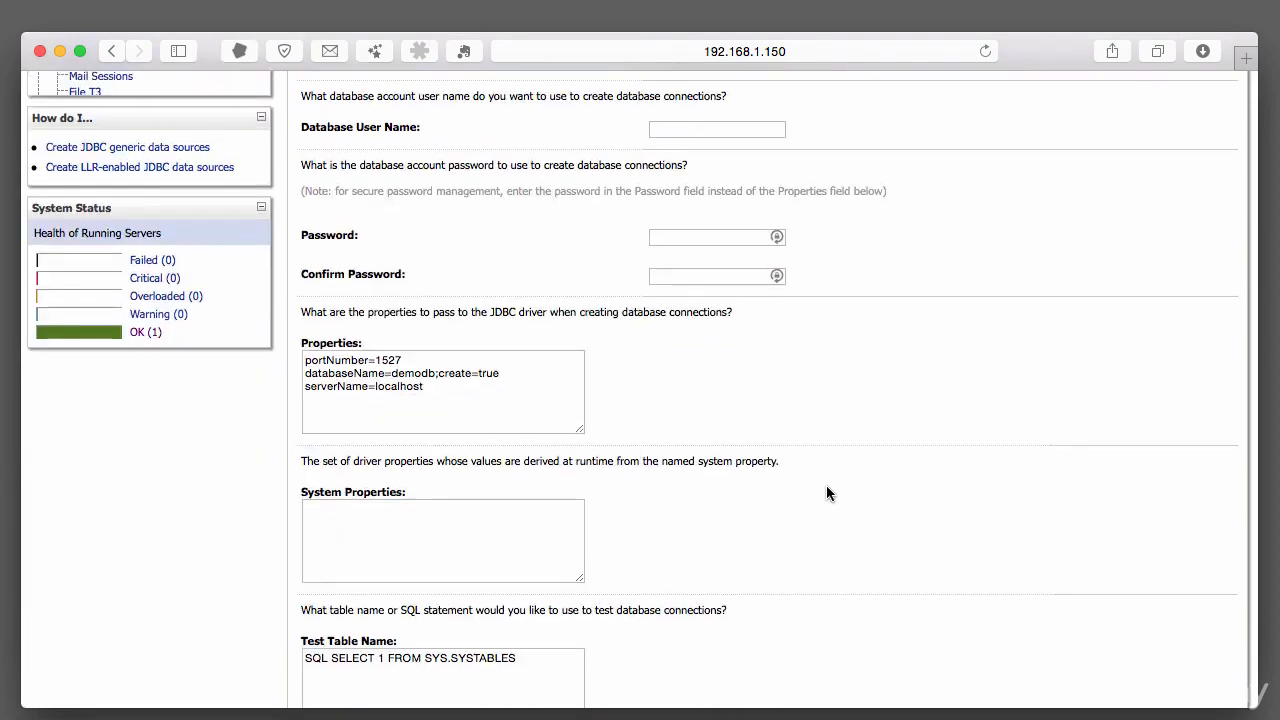
scroll(826, 490, down, 3)
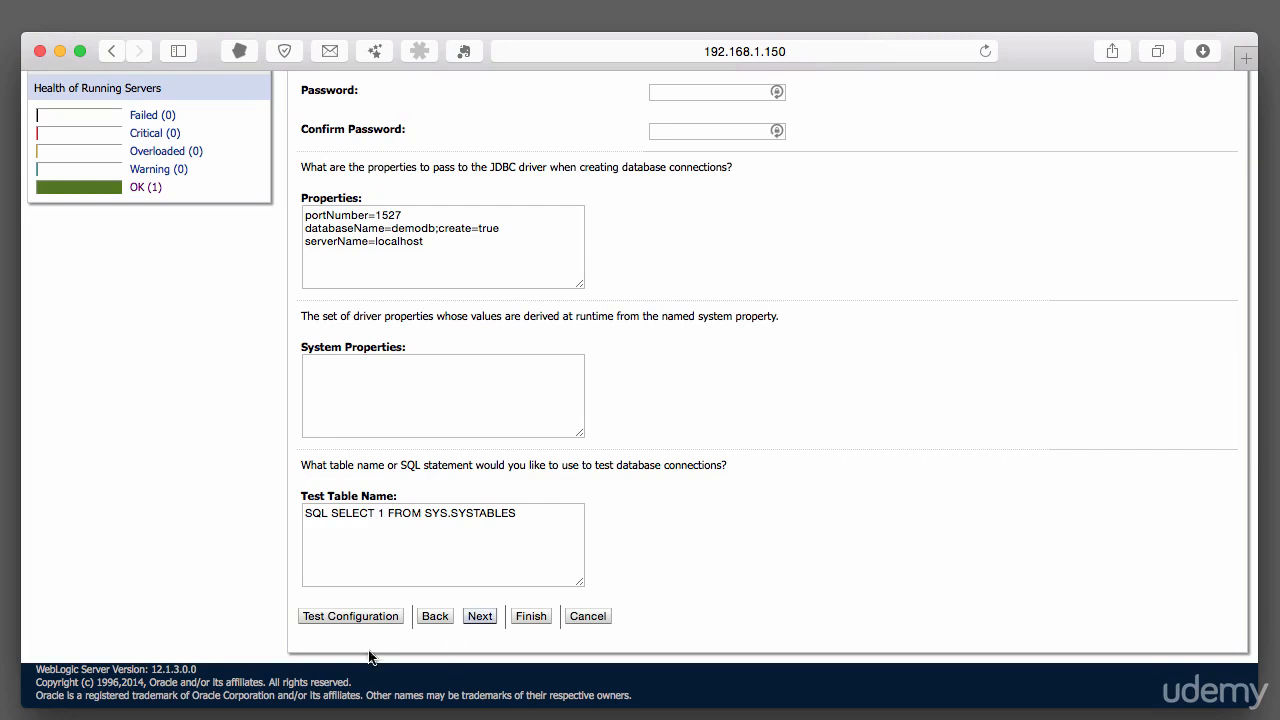
click(363, 618)
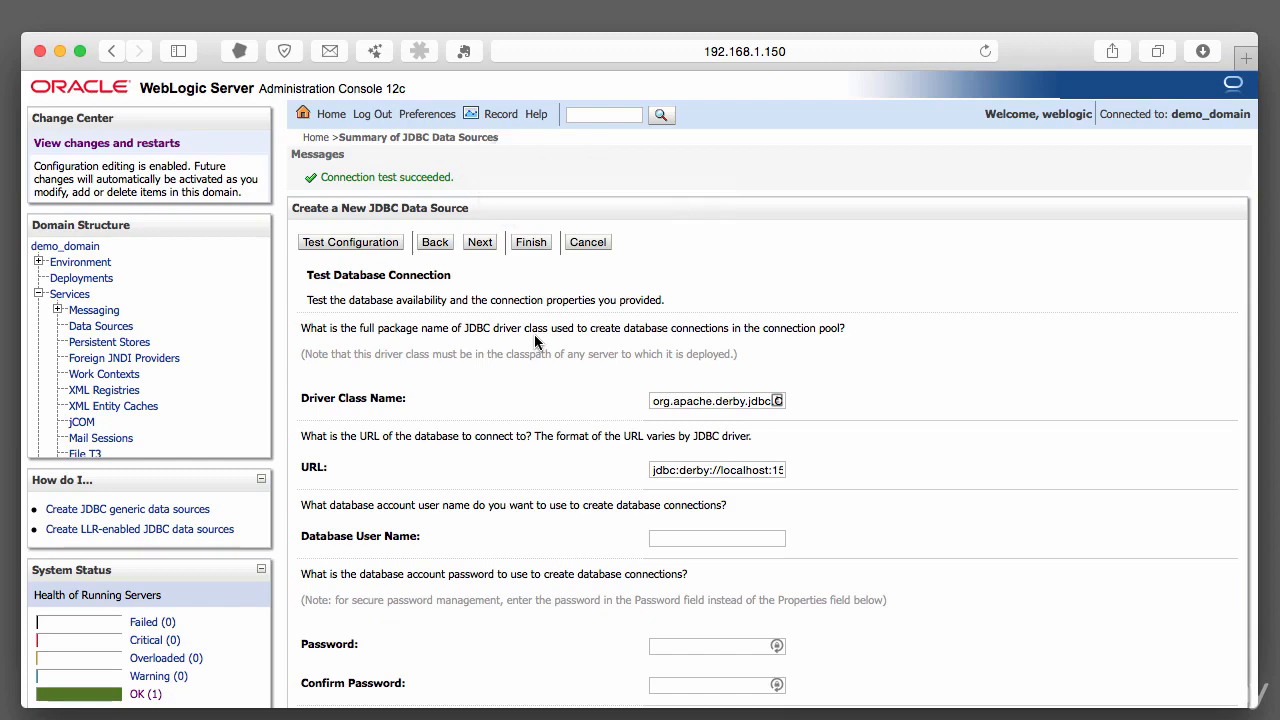
Target the data source to AdminServer and finish creating it
click(482, 244)
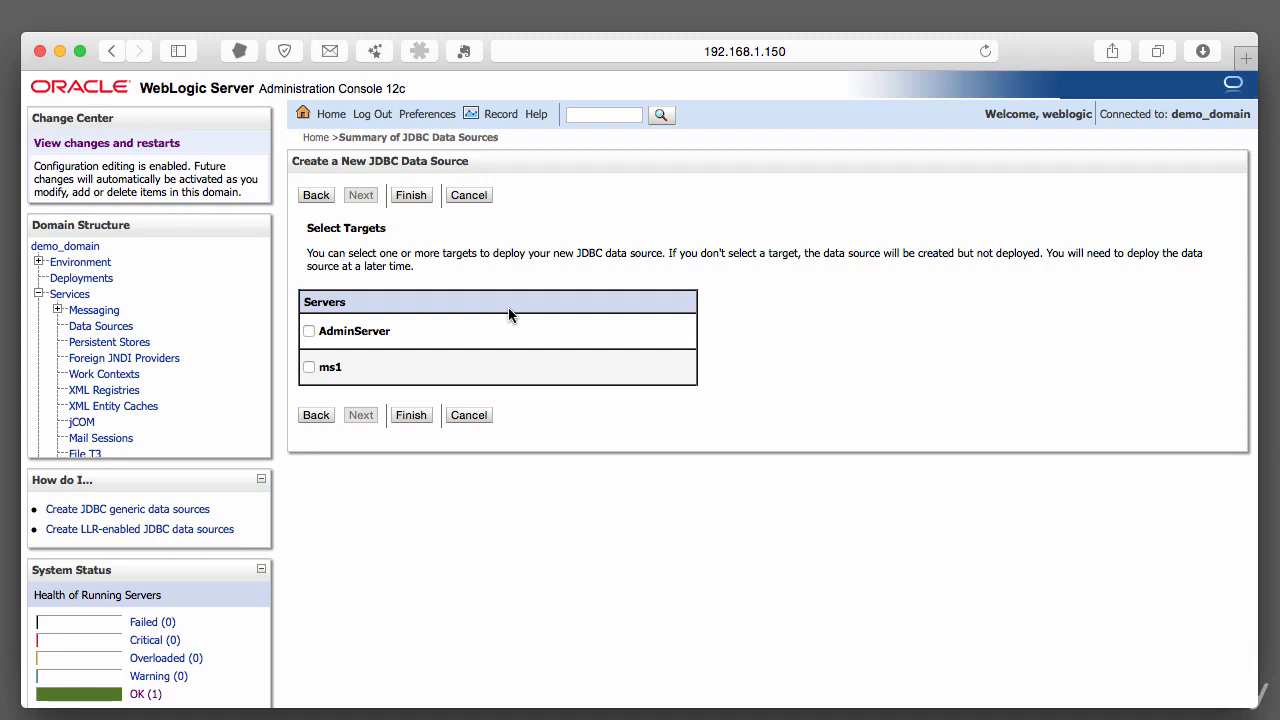
click(309, 333)
click(408, 415)
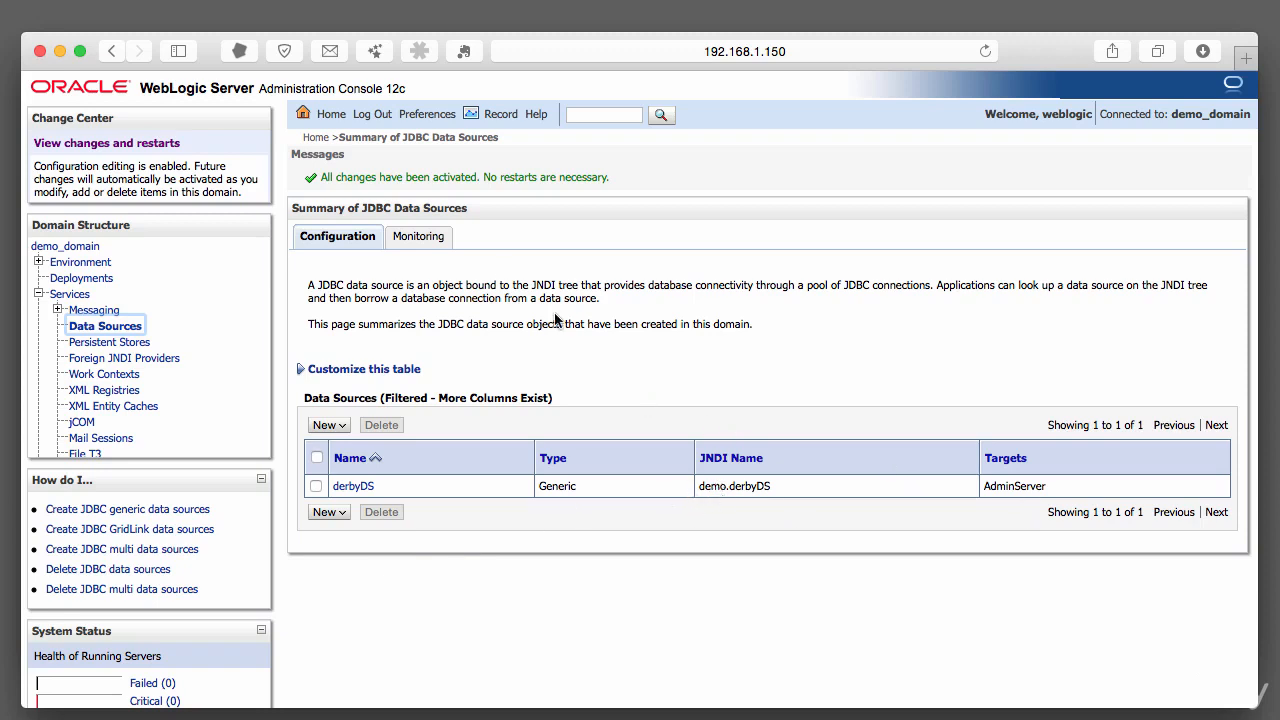
Add the Connections Total Count column to the JDBC data source runtime statistics table and widen the browser window to show it
click(423, 240)
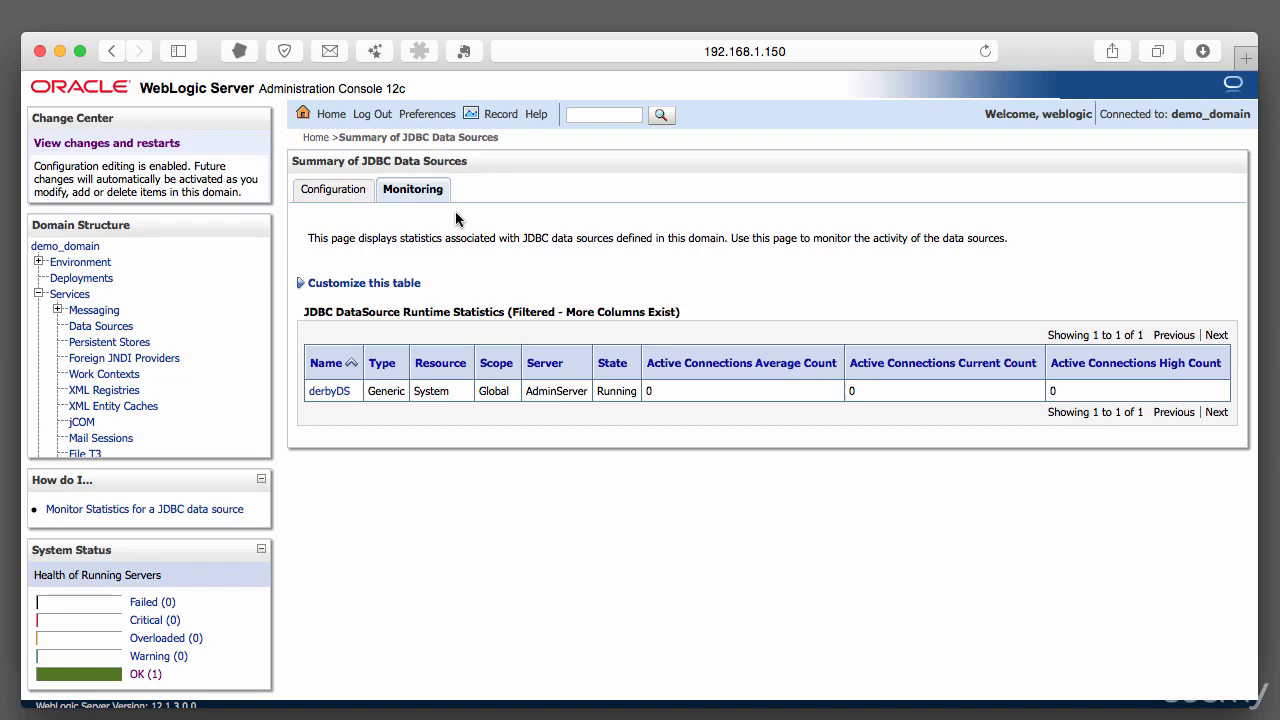
click(380, 285)
scroll(380, 286, down, 2)
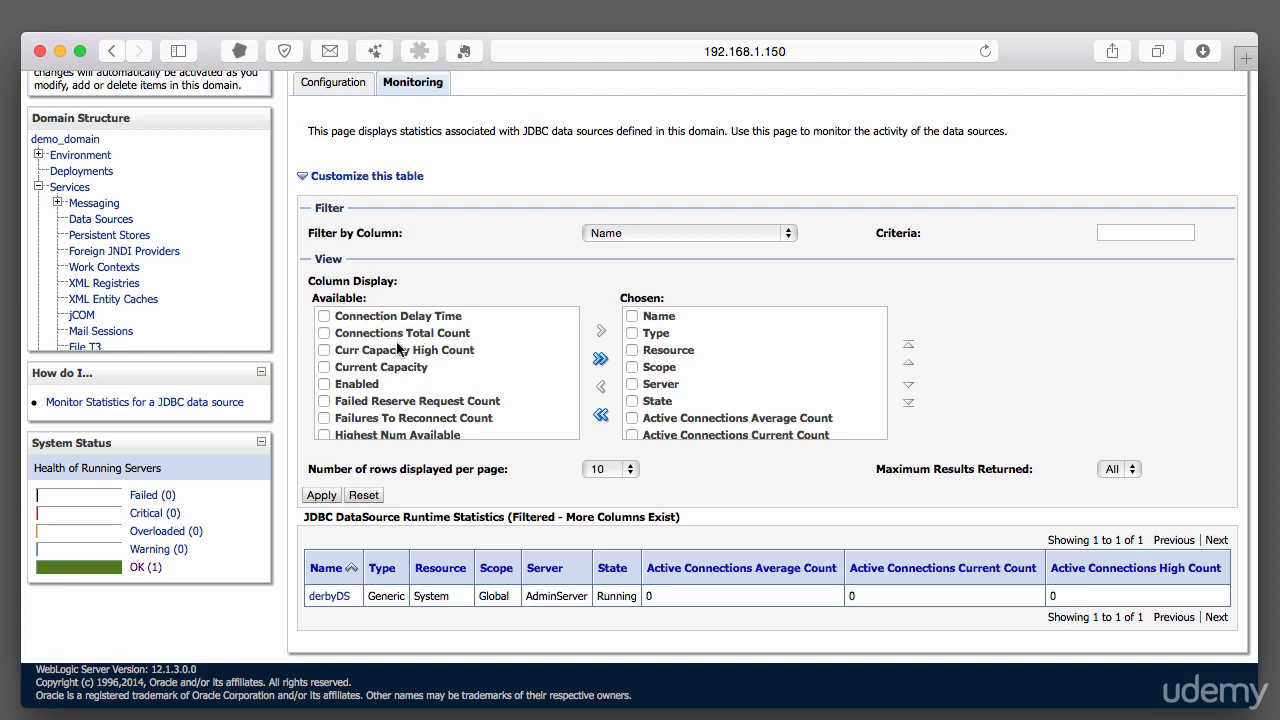
scroll(398, 347, down, 4)
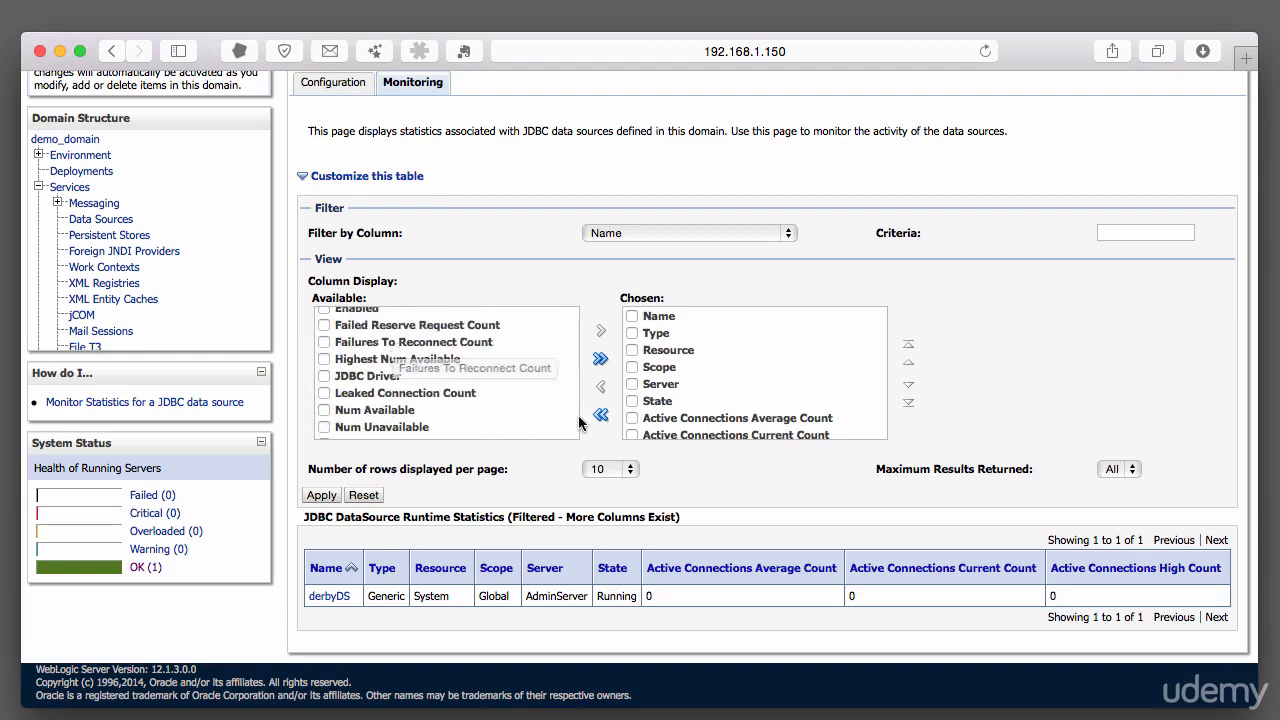
scroll(578, 423, up, 2)
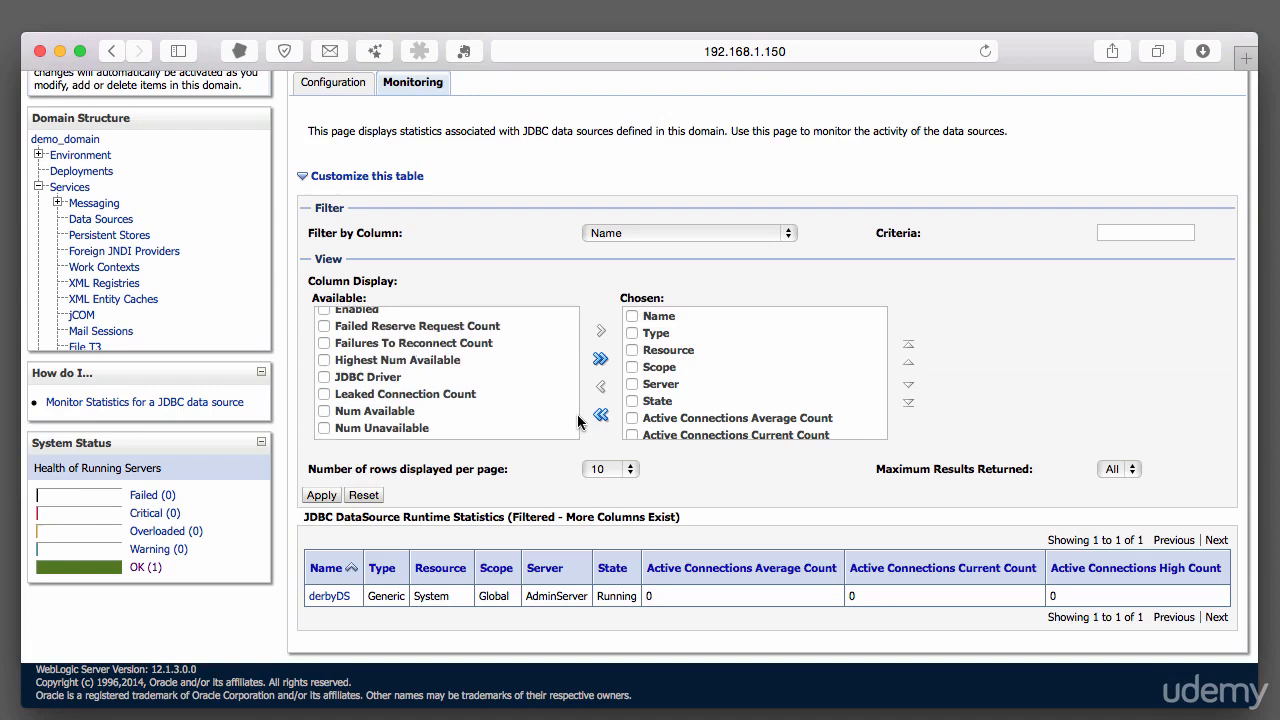
scroll(420, 366, up, 2)
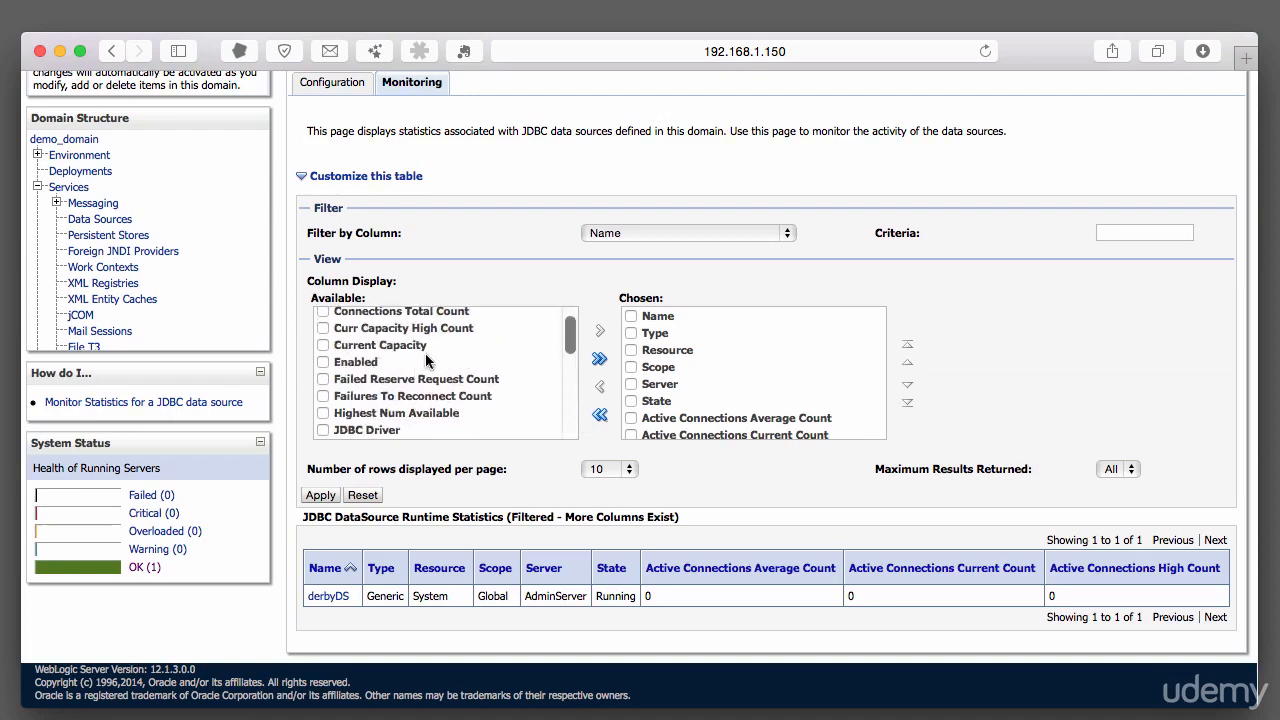
scroll(464, 368, up, 1)
scroll(464, 368, up, 1)
scroll(420, 375, up, 1)
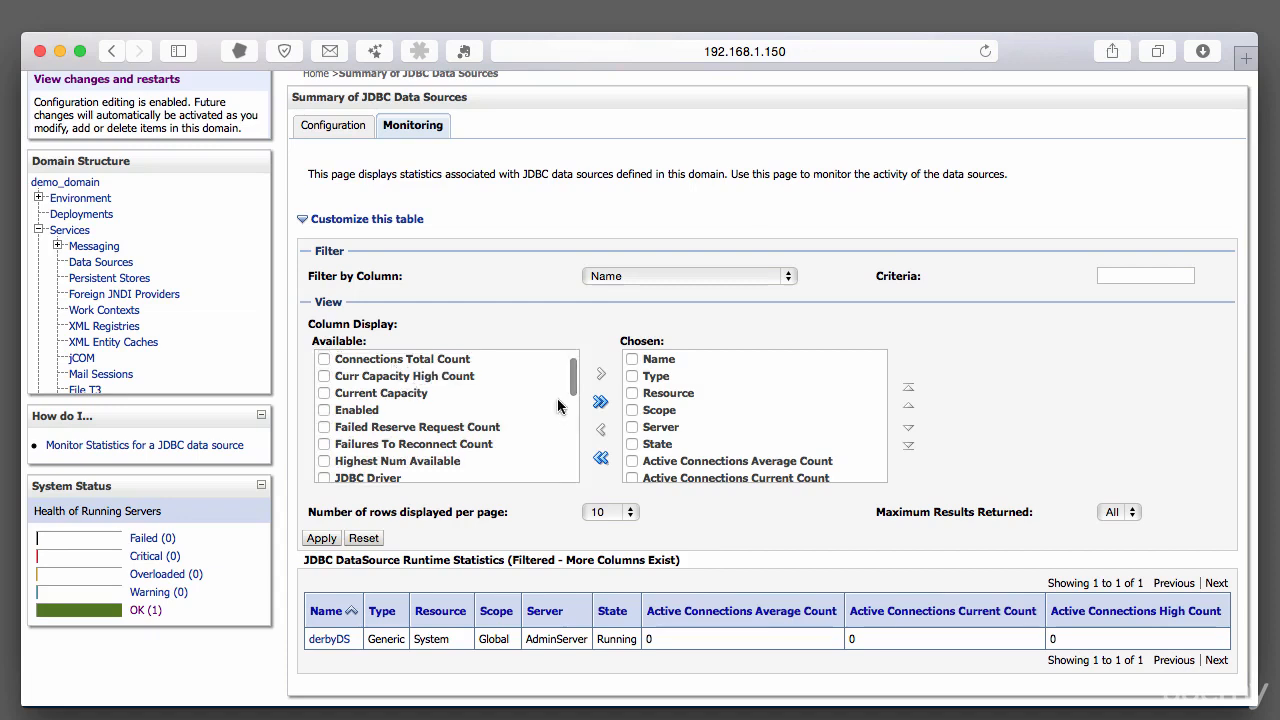
scroll(326, 366, up, 1)
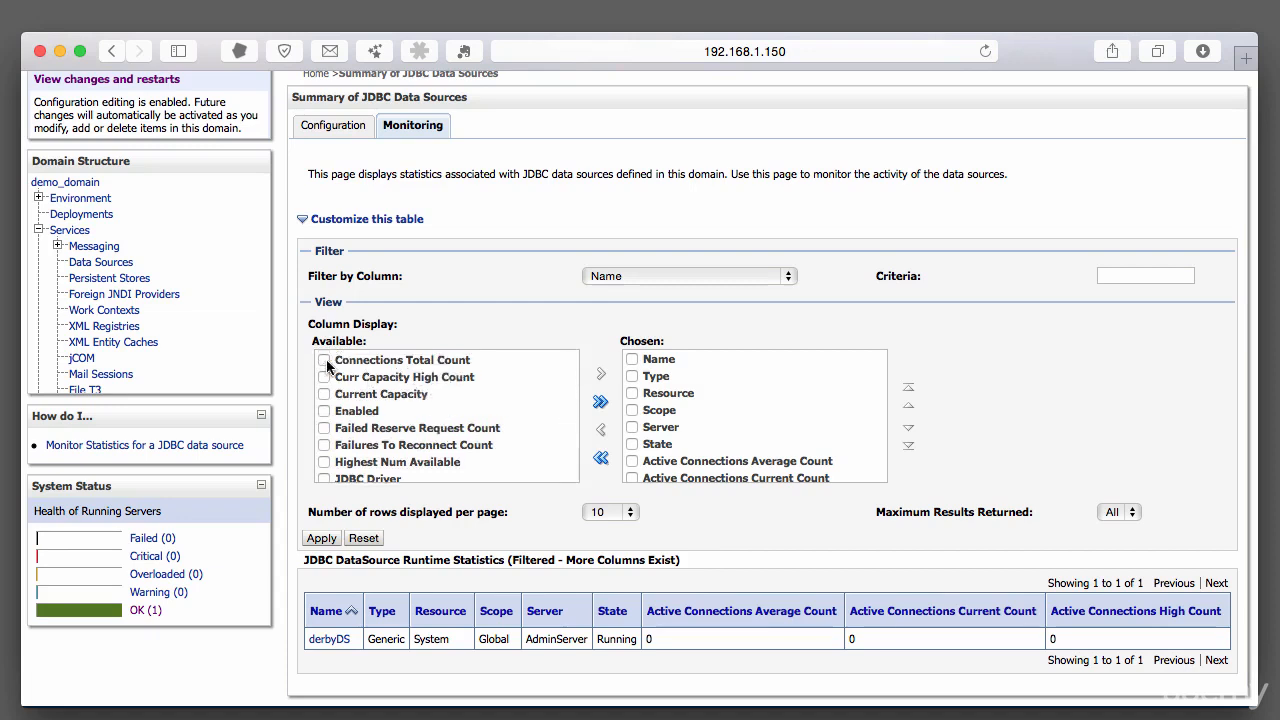
click(324, 361)
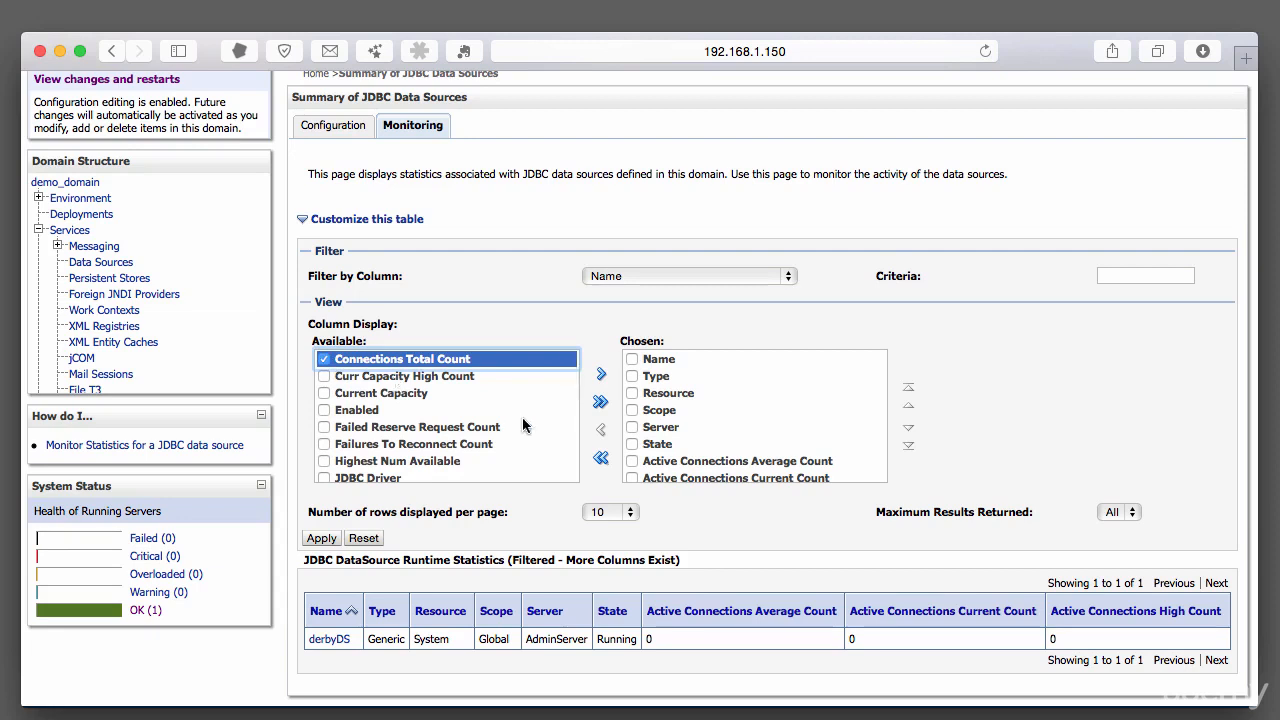
click(600, 376)
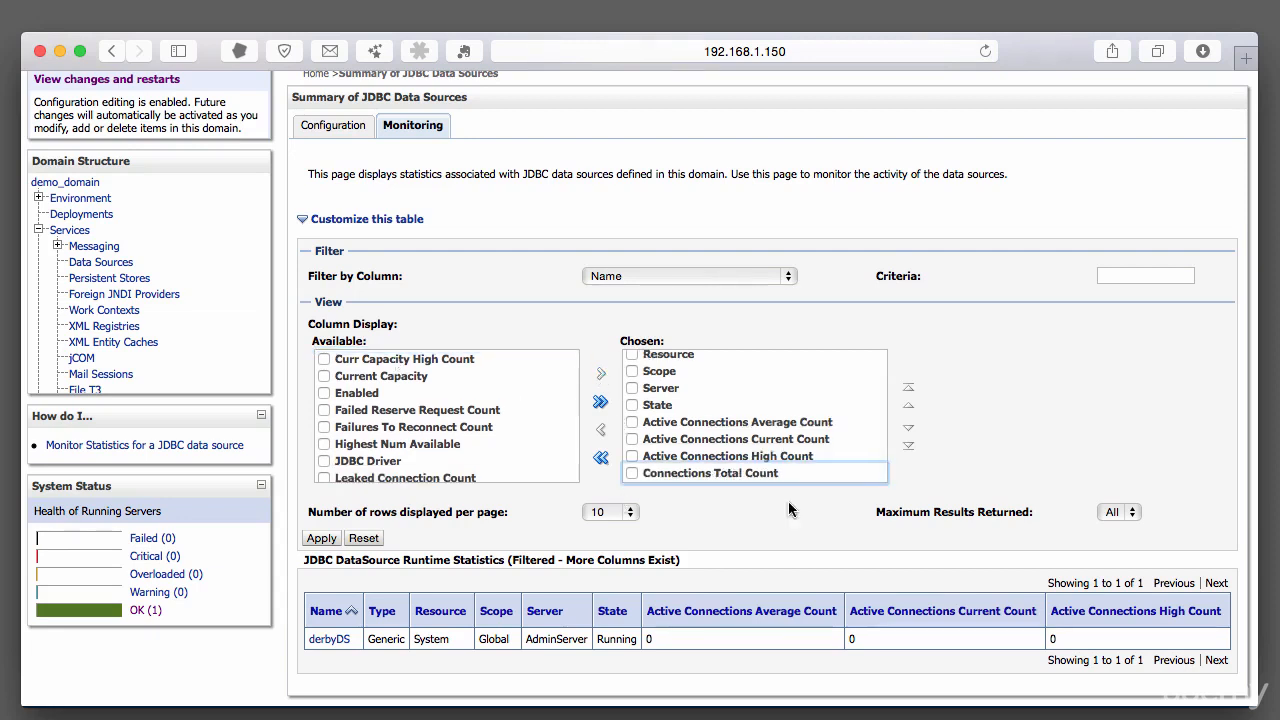
click(326, 538)
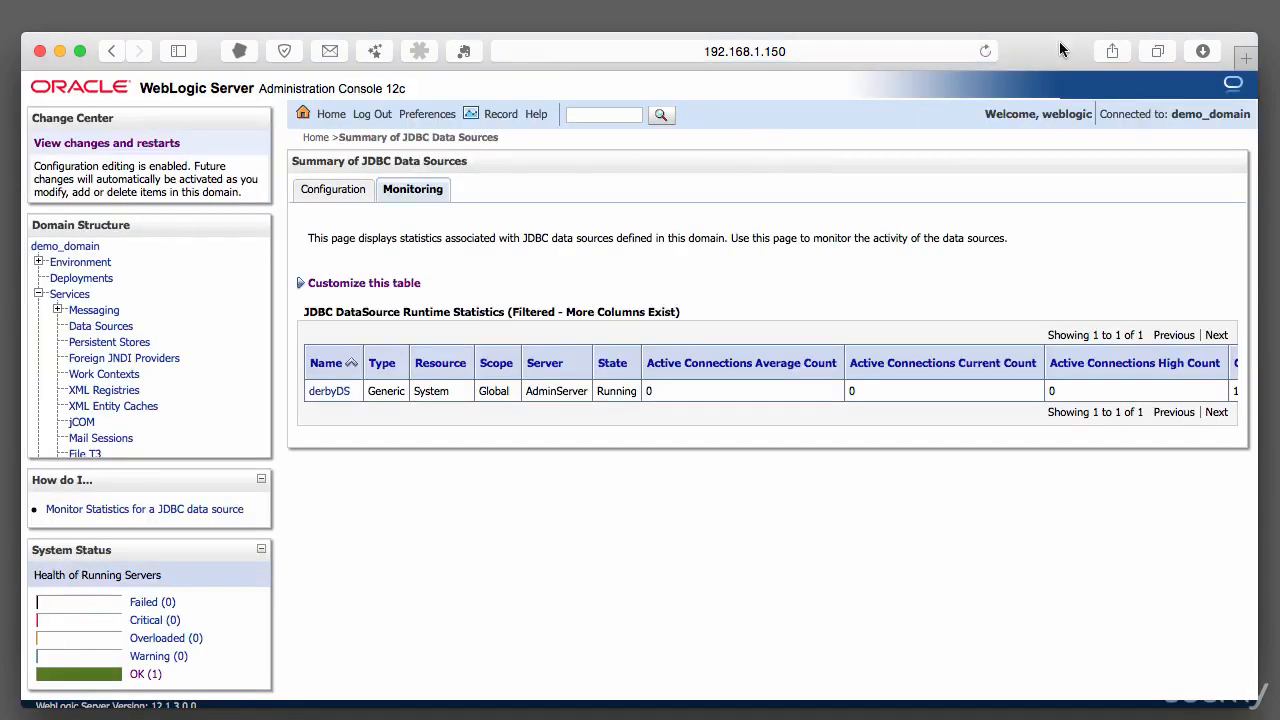
drag(1059, 41, 707, 50)
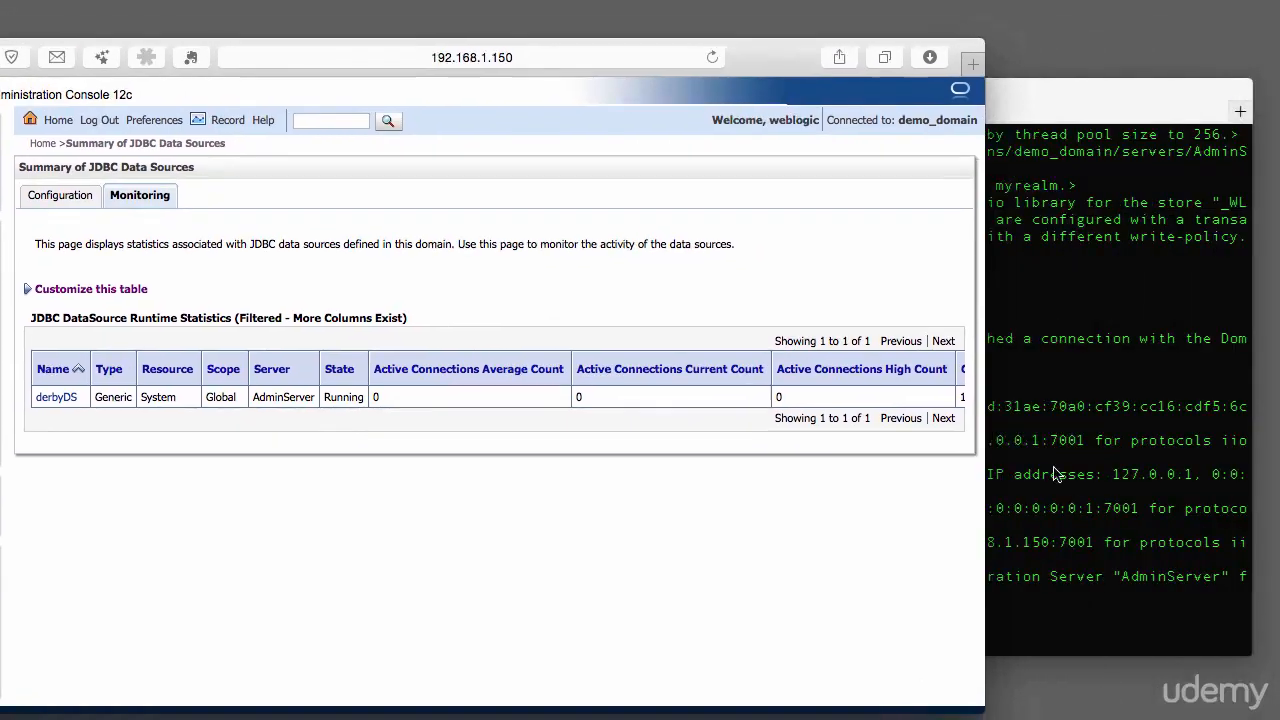
drag(983, 709, 1250, 694)
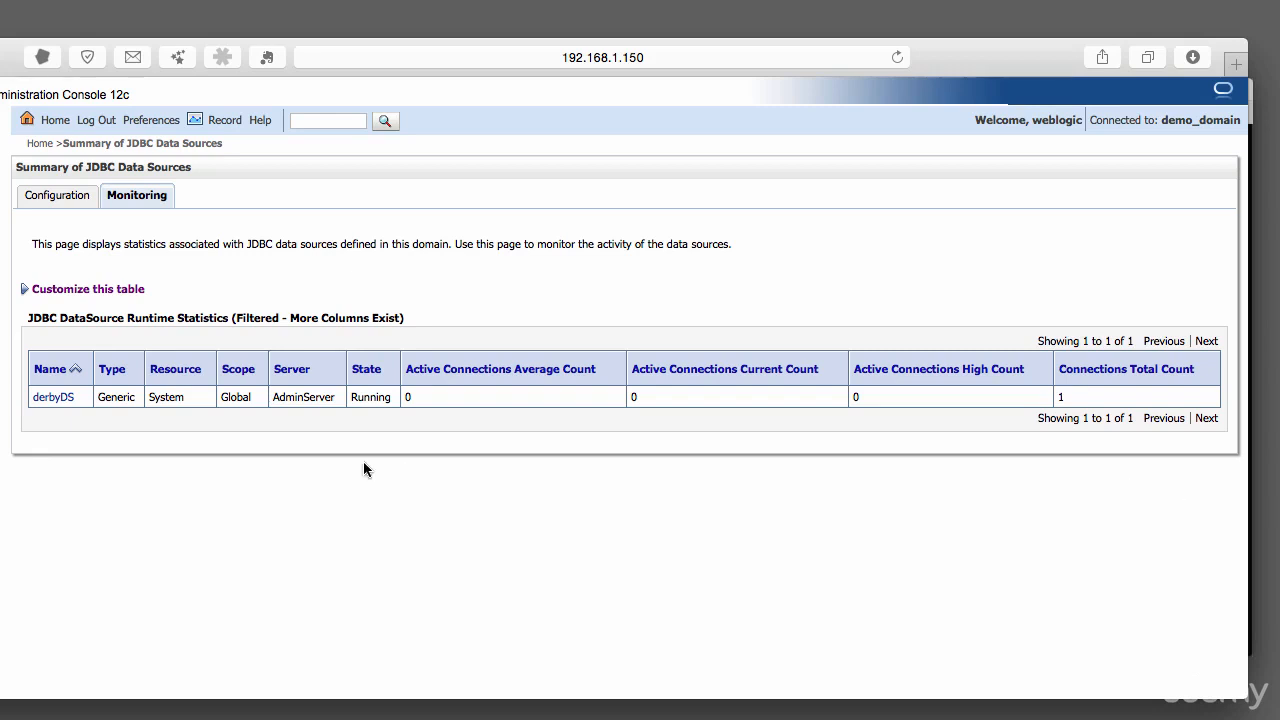
Examine the general configuration of derbyDS and its connection pool settings, including URL, driver class, properties and capacities
click(48, 399)
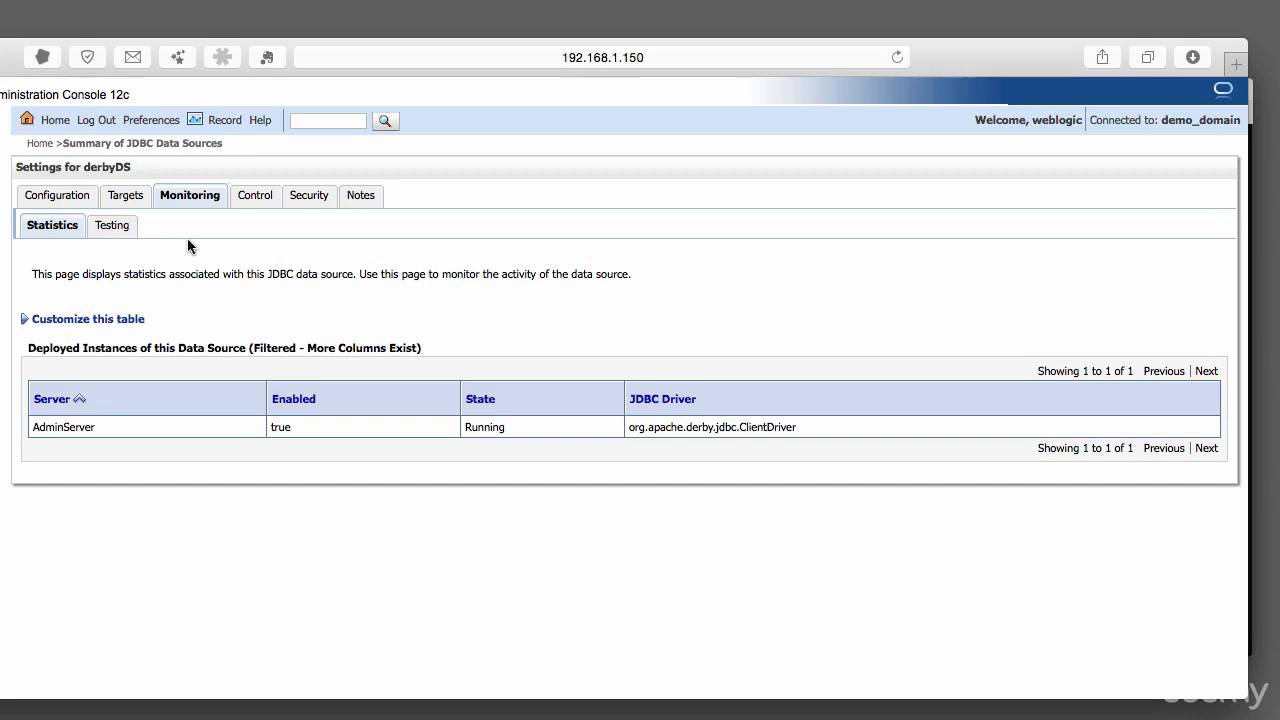
click(60, 198)
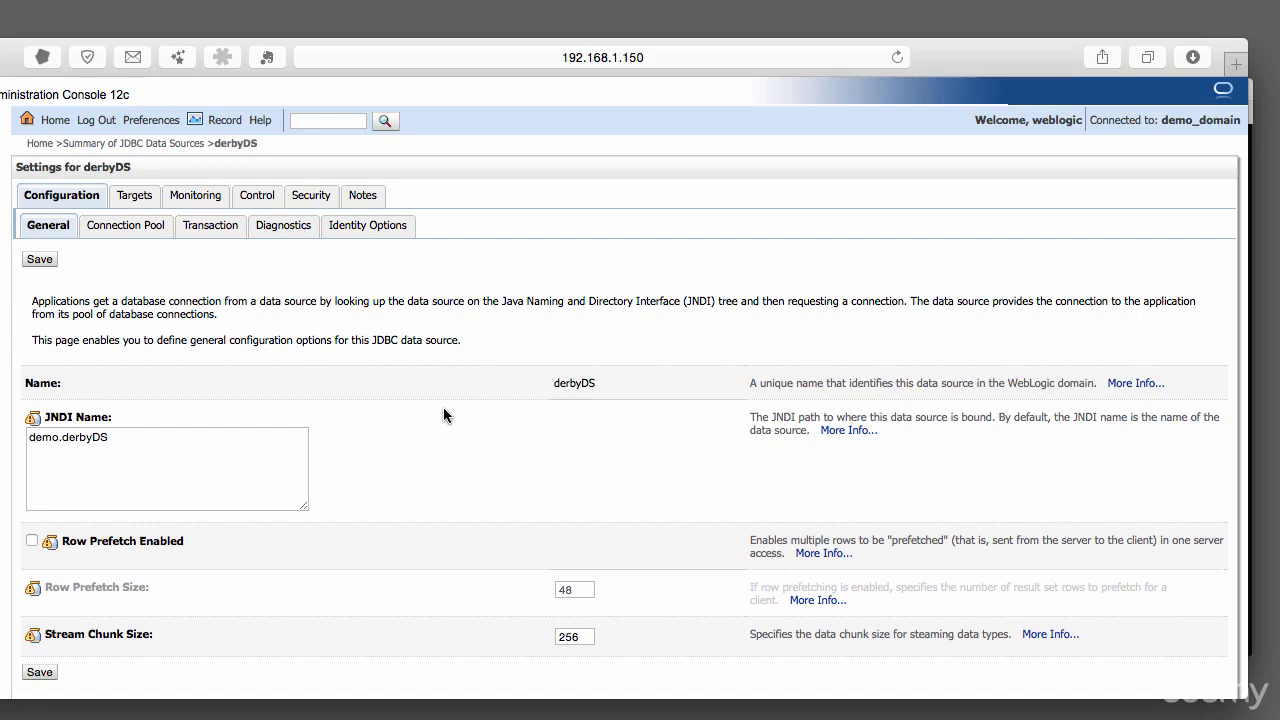
scroll(443, 415, down, 3)
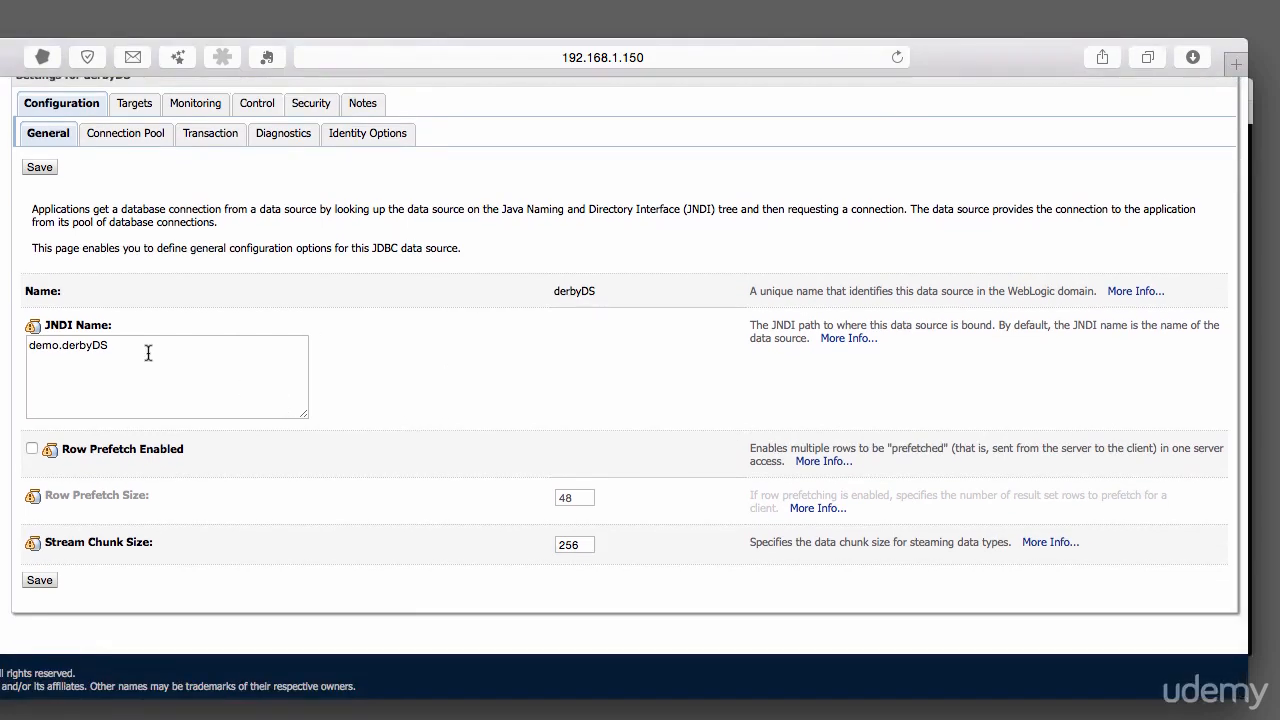
click(131, 139)
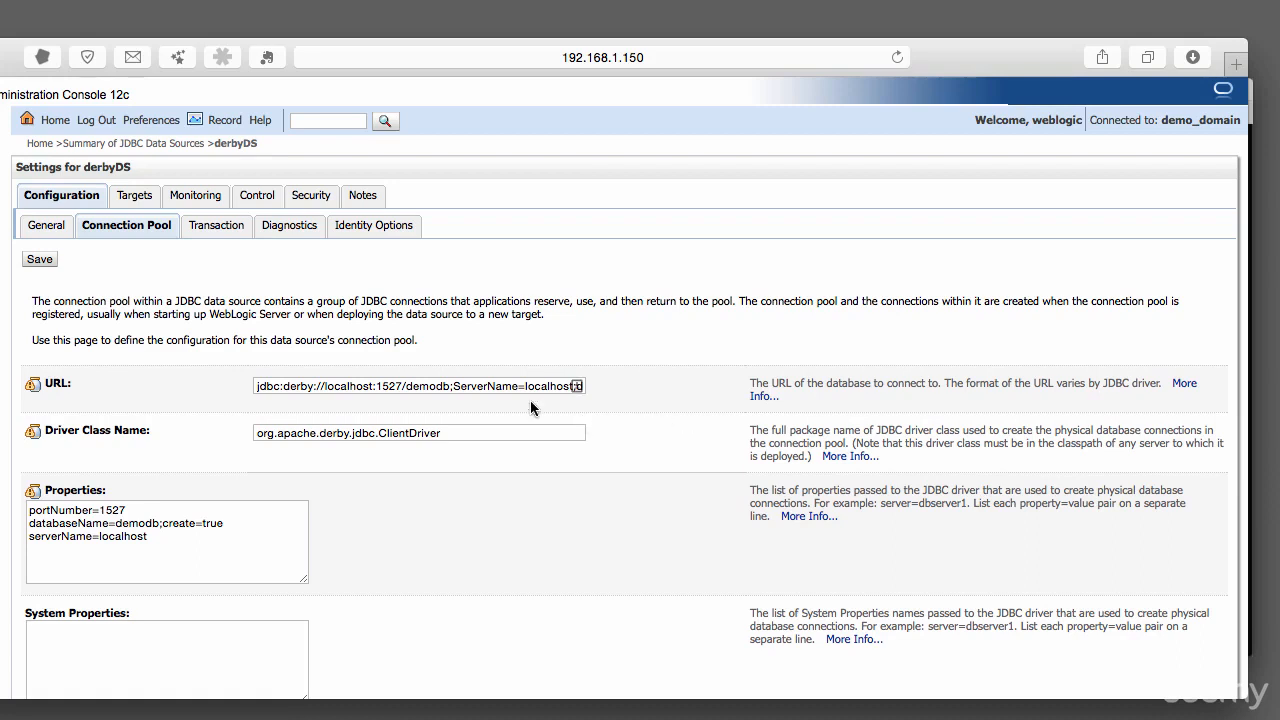
scroll(525, 425, down, 1)
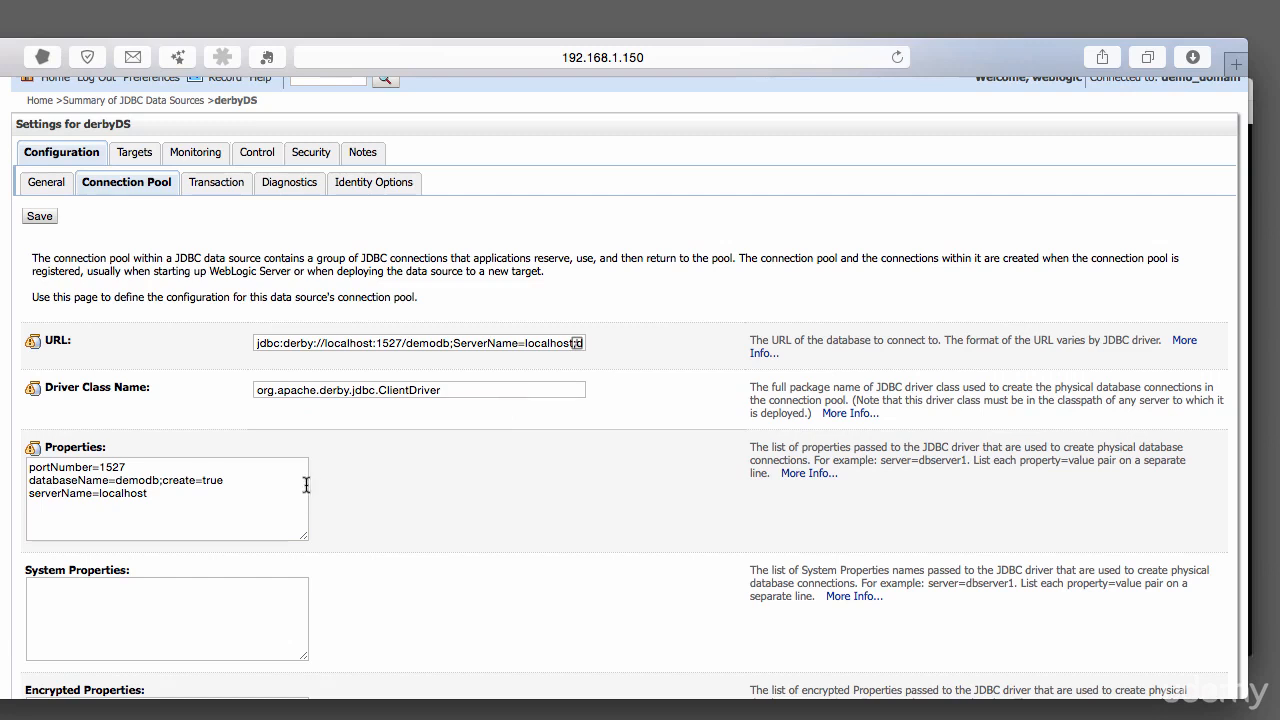
scroll(306, 488, down, 4)
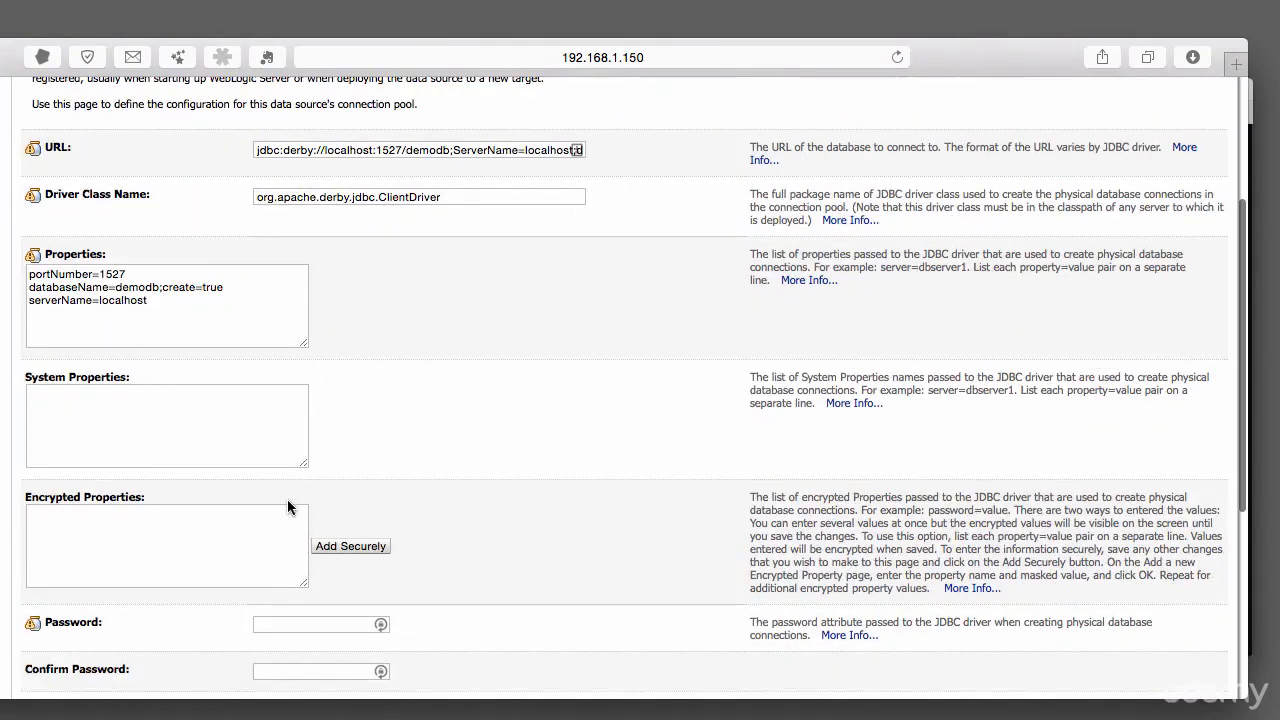
scroll(288, 507, down, 1)
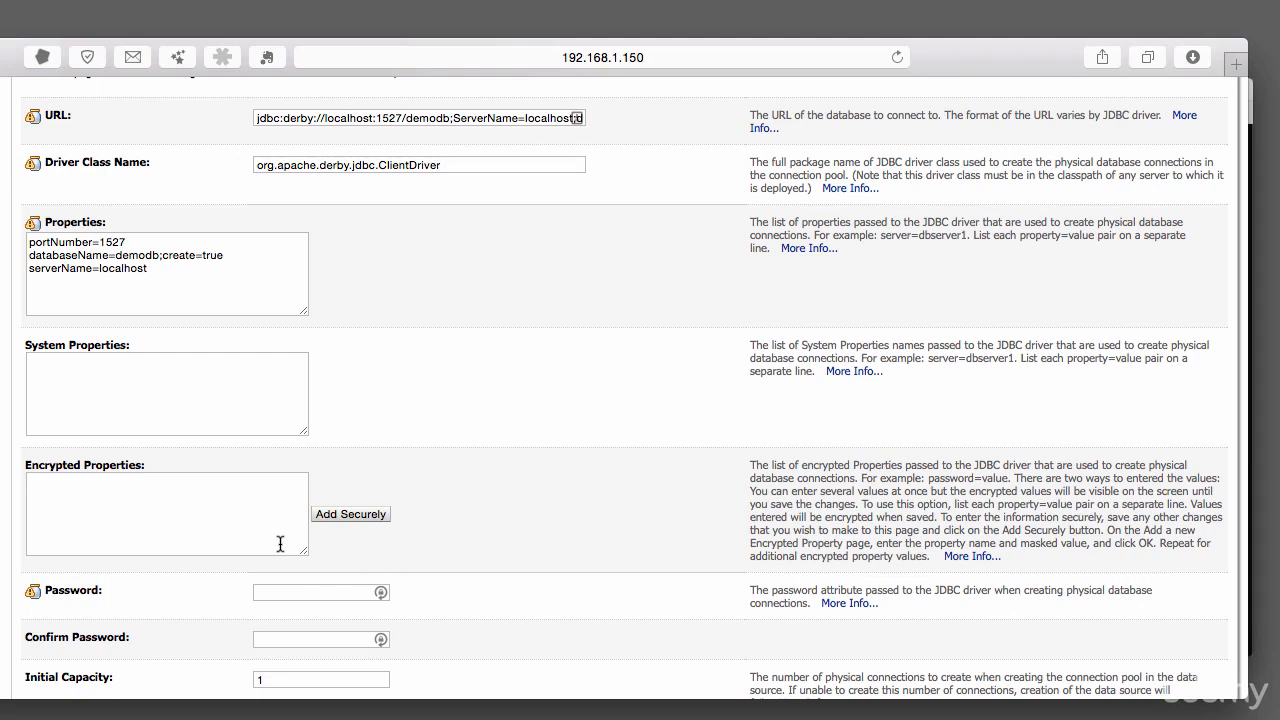
scroll(697, 399, down, 10)
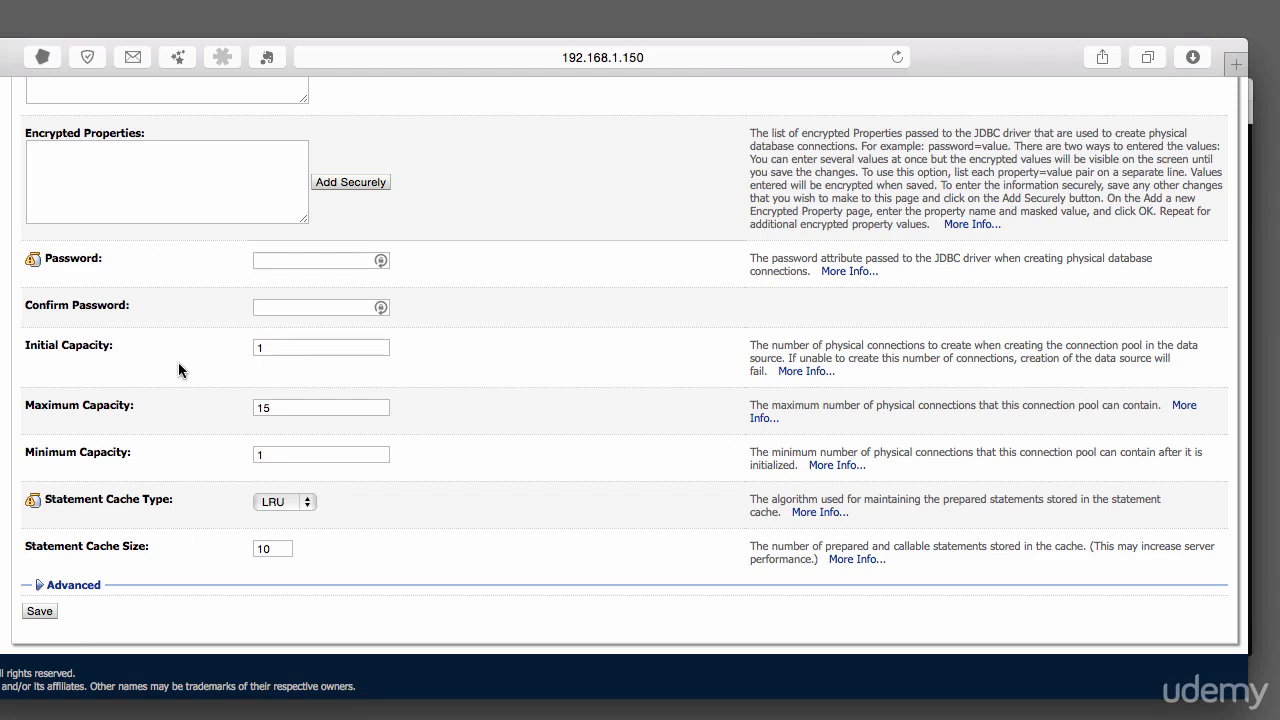
Set the connection pool's Initial Capacity and Minimum Capacity to 15 and save the settings
click(291, 348)
text(5)
click(306, 458)
text(5)
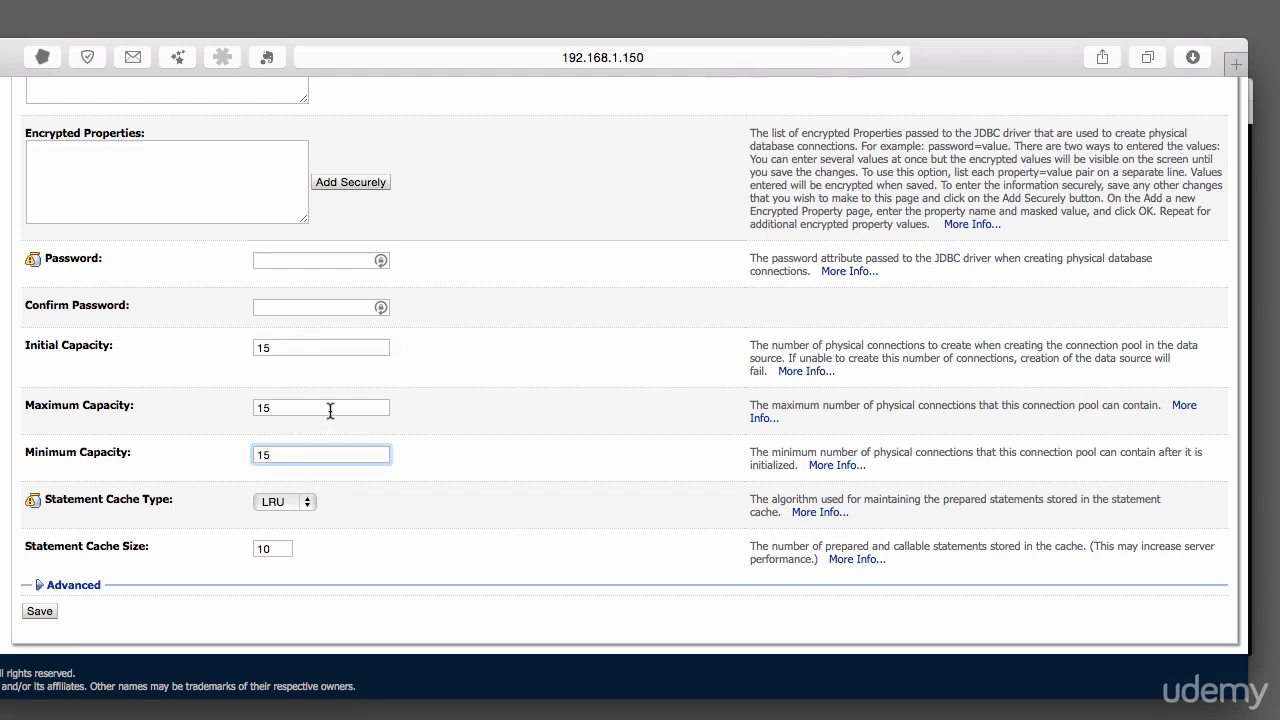
click(330, 411)
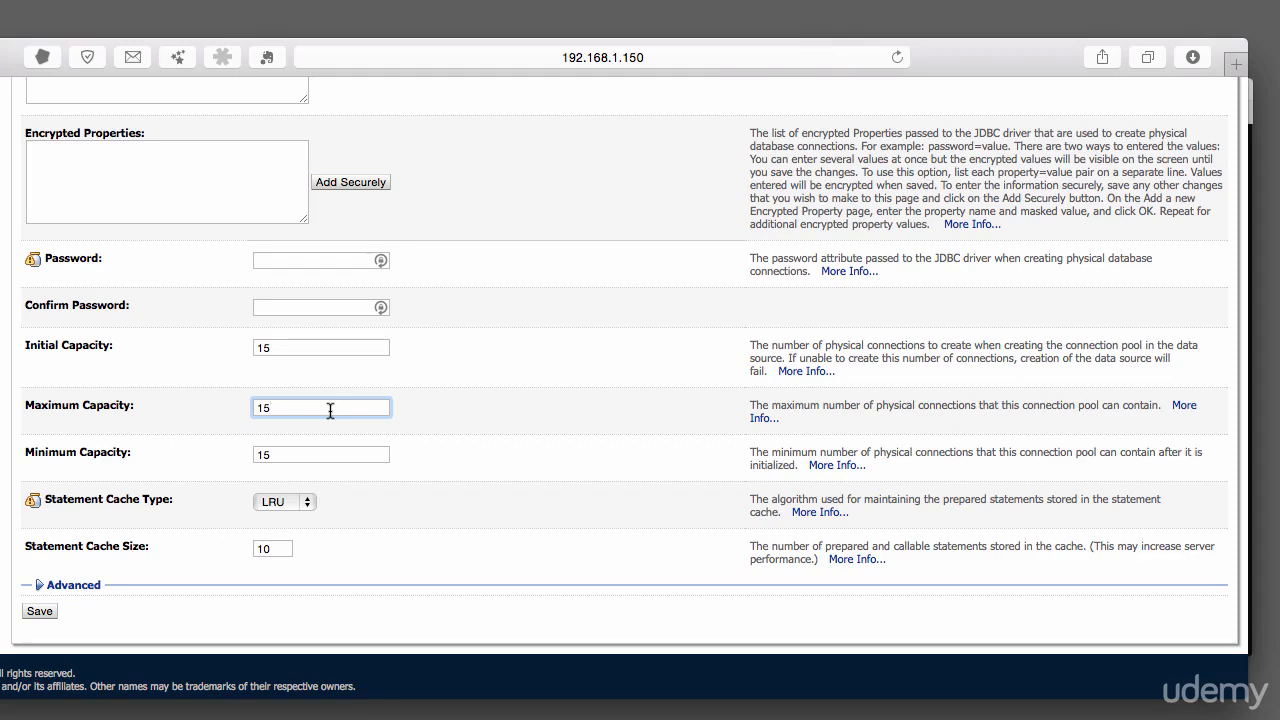
click(40, 611)
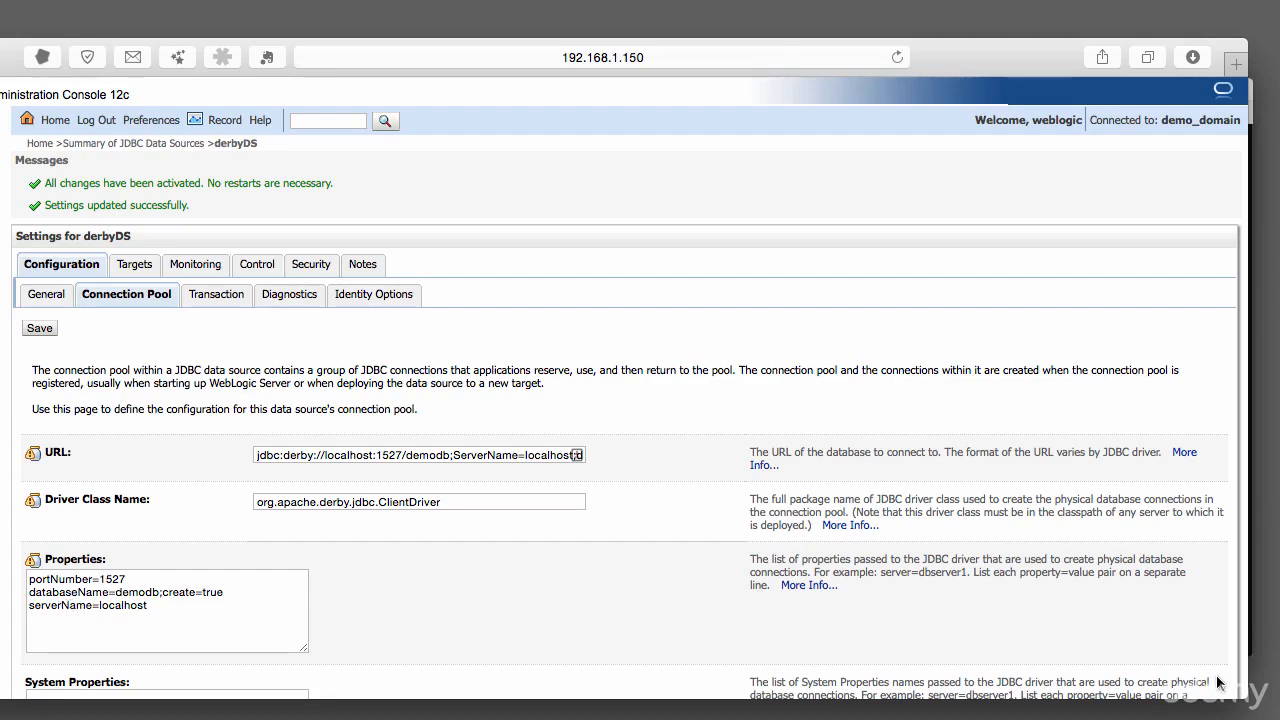
Reposition and resize the browser window so the full width of the administration console is visible
drag(1250, 700, 866, 700)
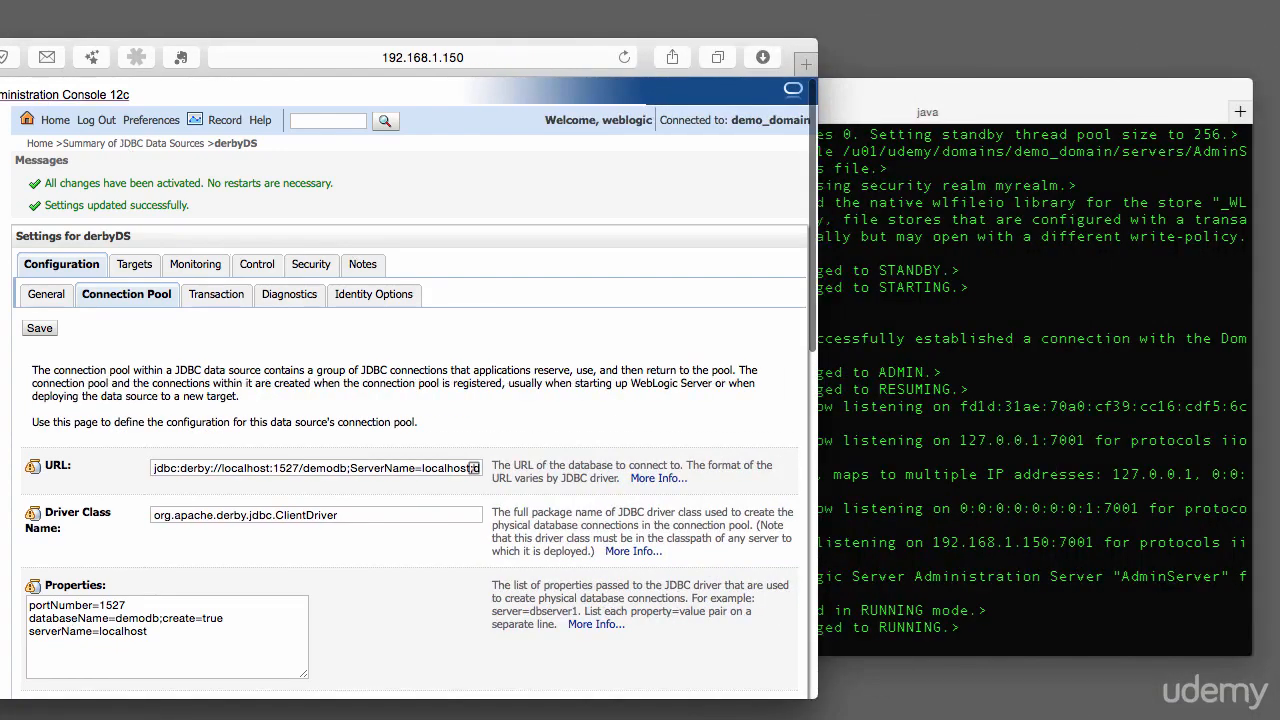
drag(103, 66, 365, 56)
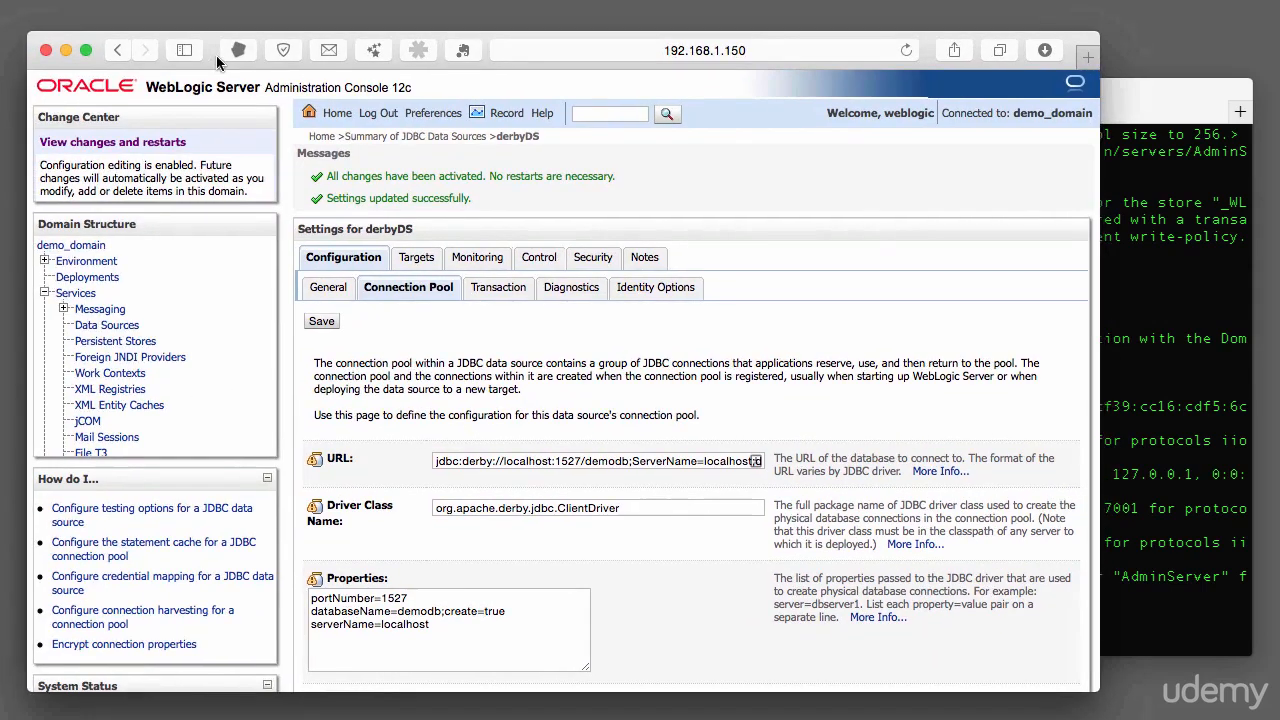
drag(1100, 707, 1270, 712)
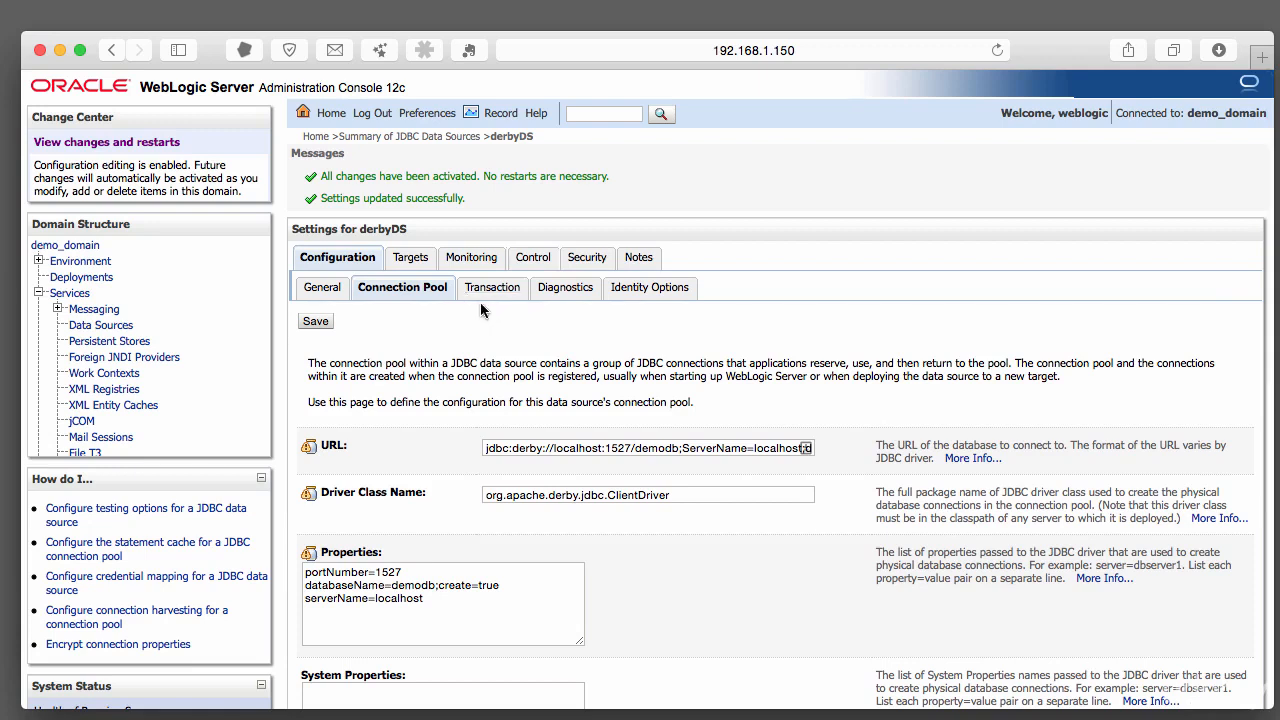
Run the data source test for derbyDS on AdminServer from its monitoring pages
click(473, 259)
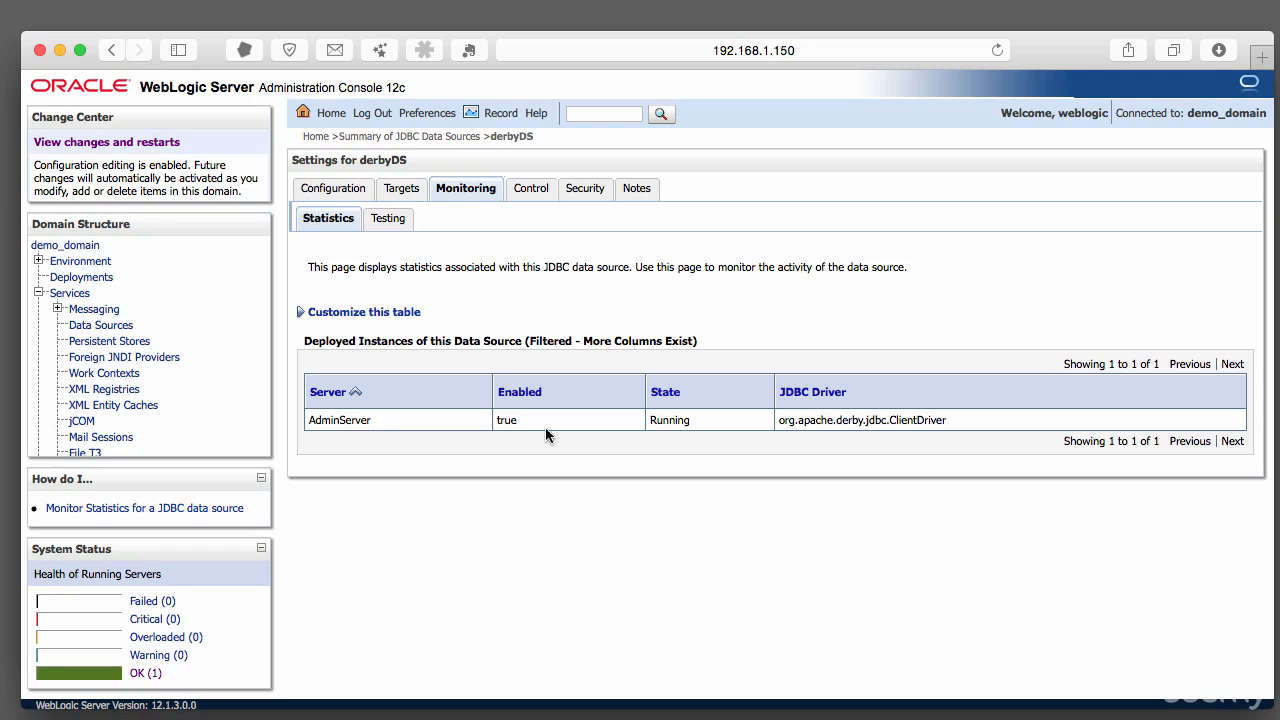
click(395, 220)
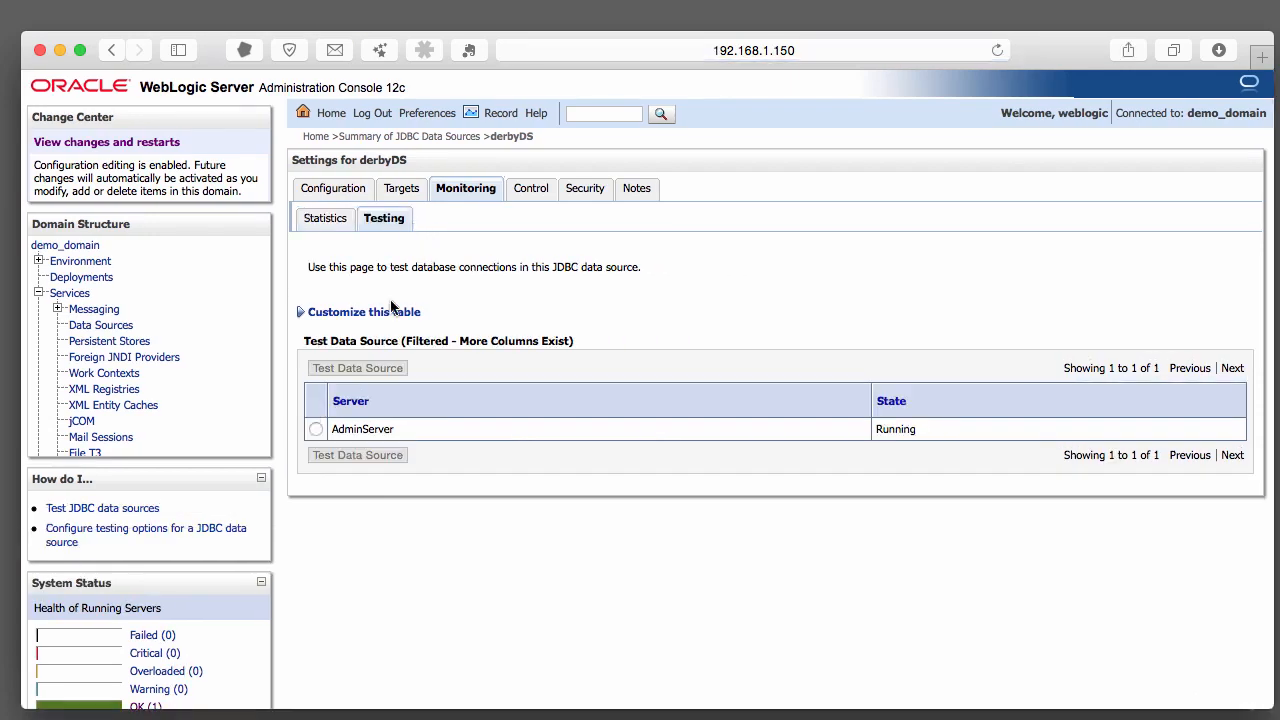
scroll(314, 437, down, 1)
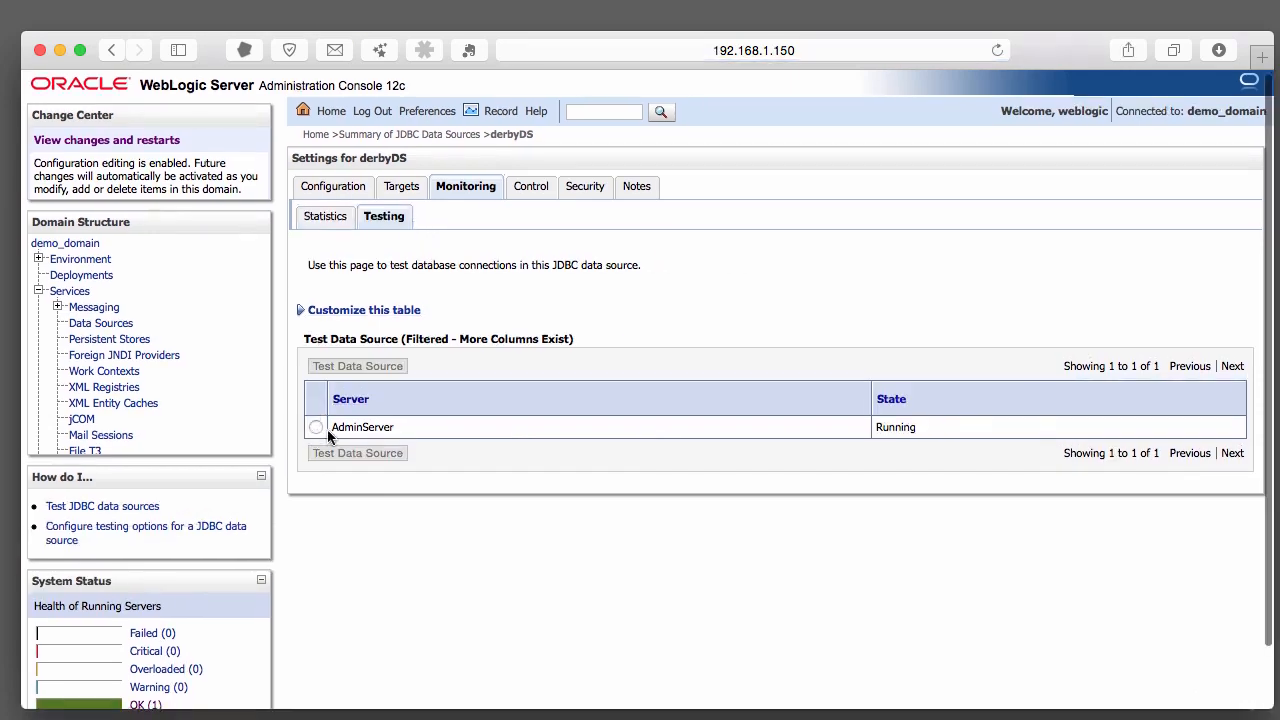
click(316, 428)
click(358, 453)
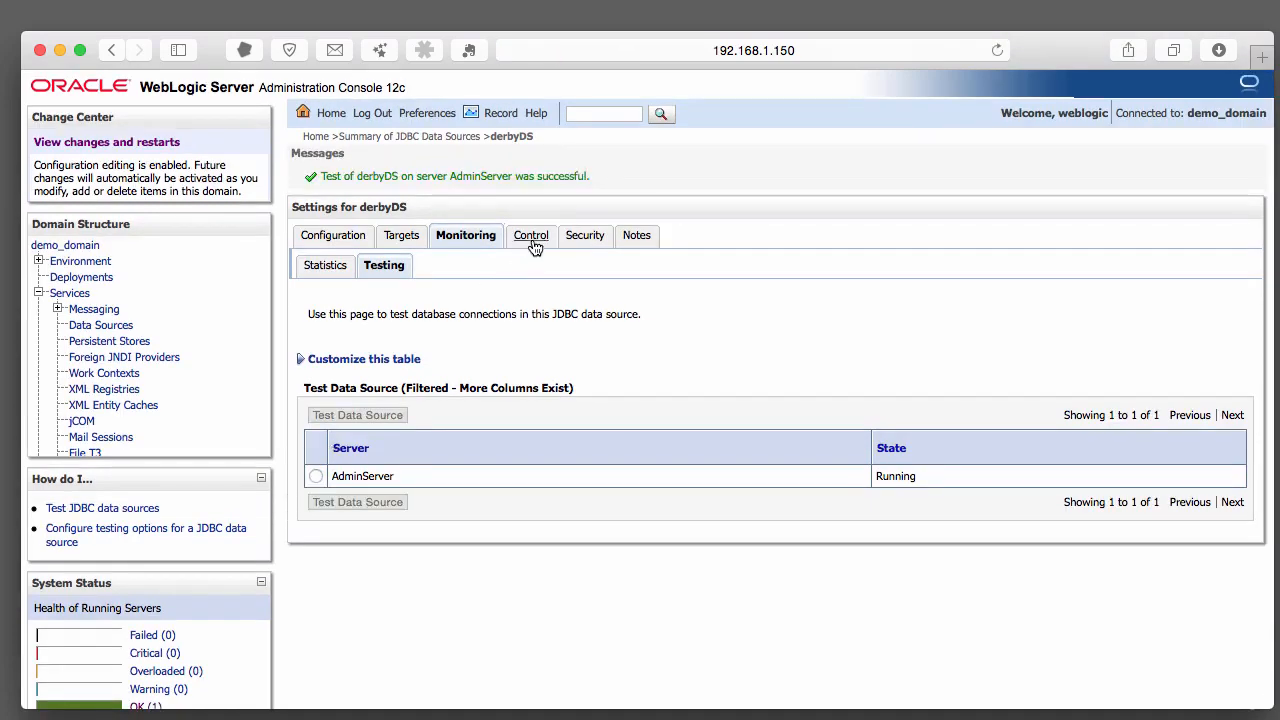
Shut down the derbyDS instance on AdminServer, confirm the shutdown, and check its state on the data source's testing page
click(533, 240)
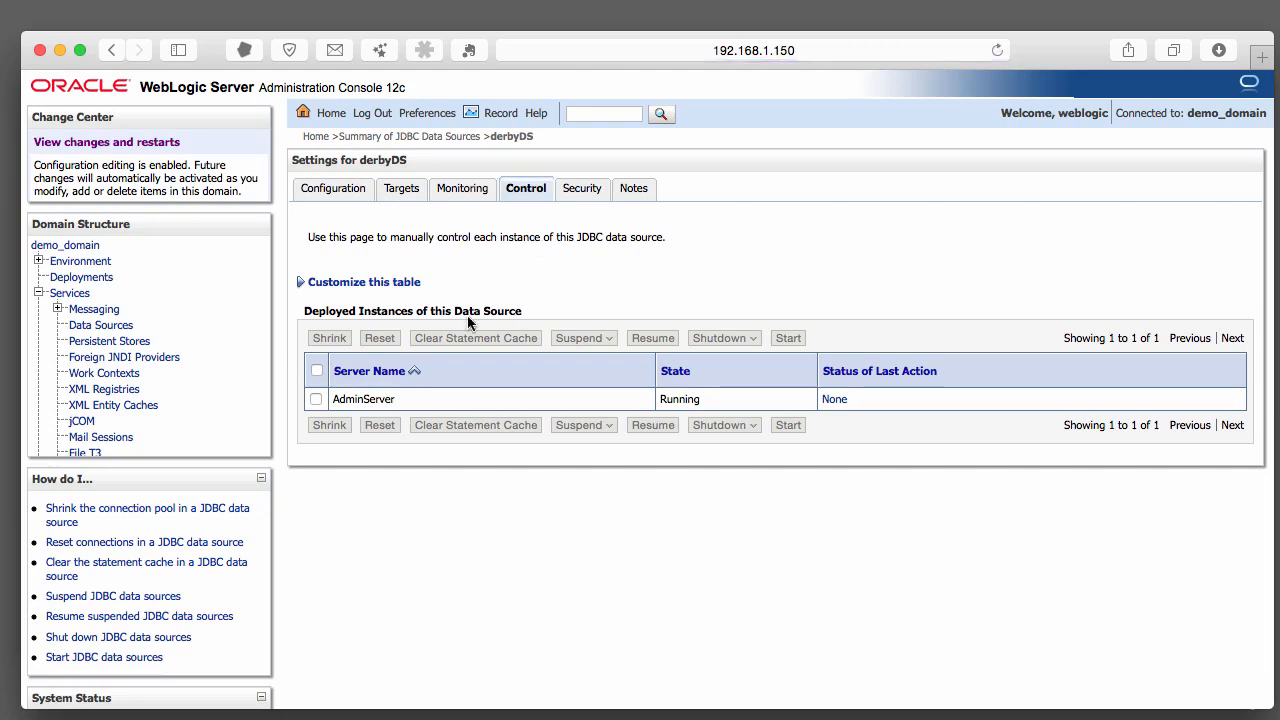
click(315, 399)
click(315, 399)
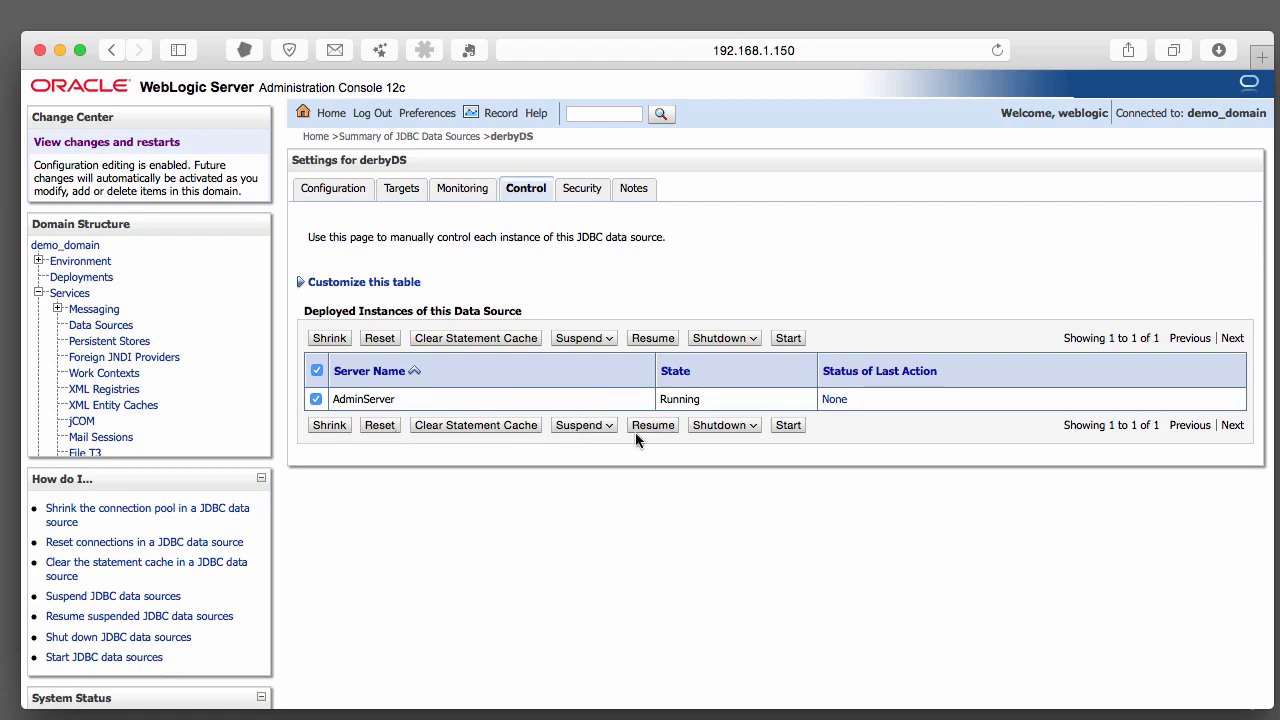
click(745, 426)
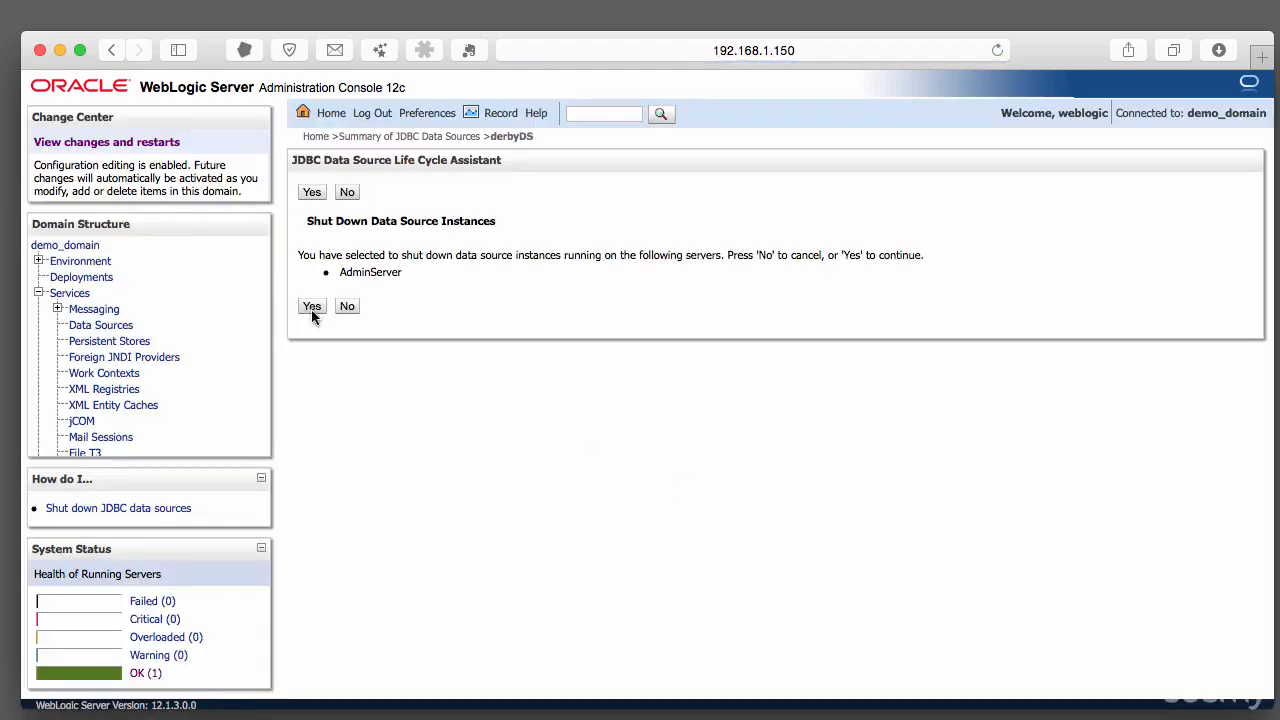
click(312, 307)
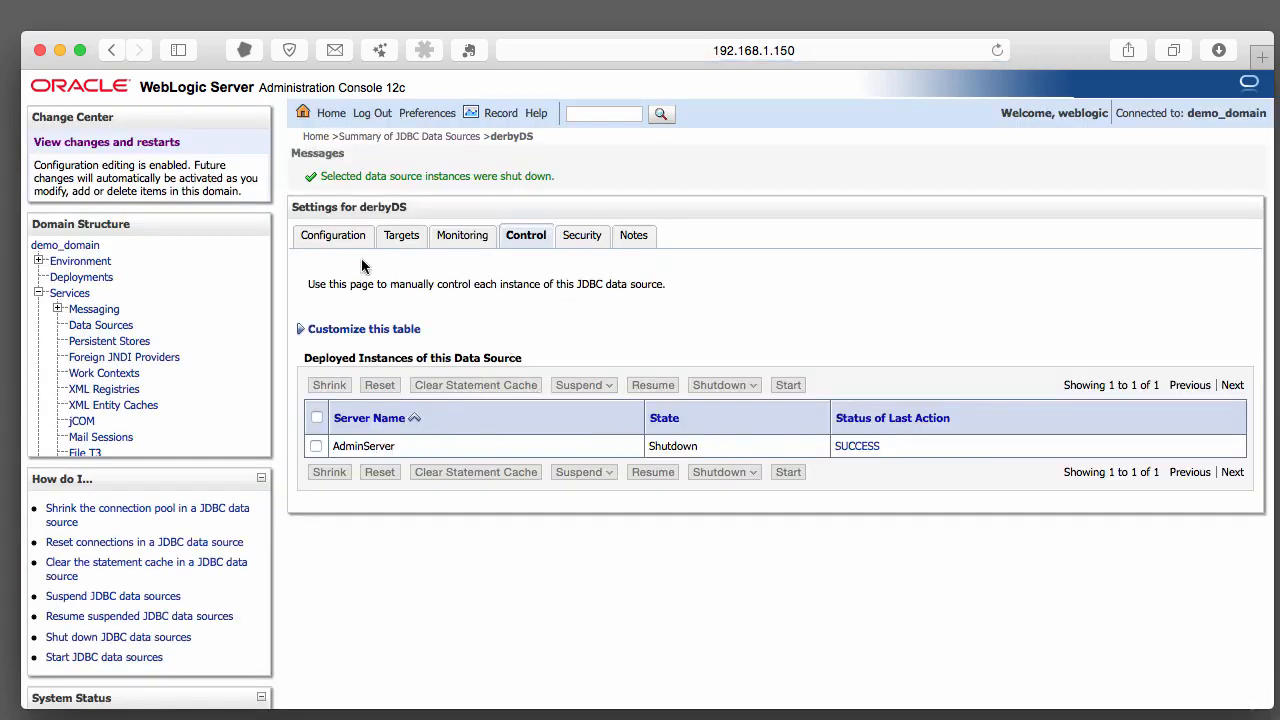
click(466, 240)
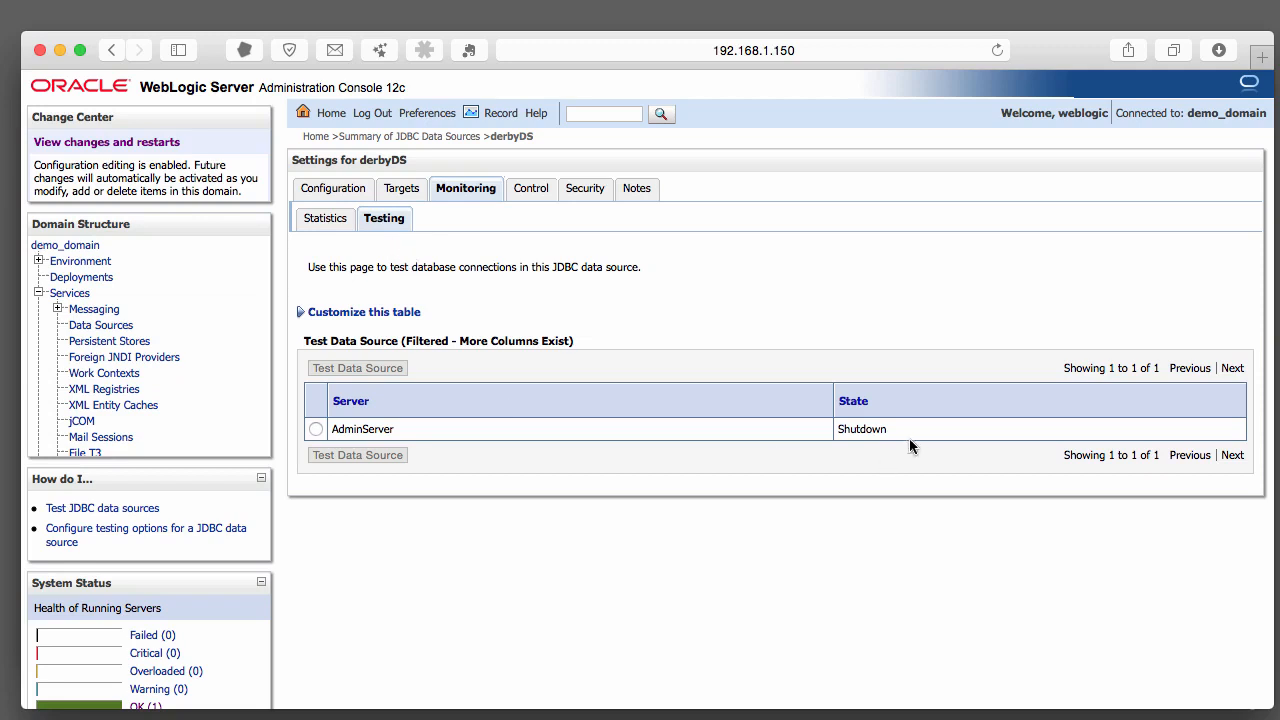
Test the shut-down derbyDS data source on AdminServer
click(314, 429)
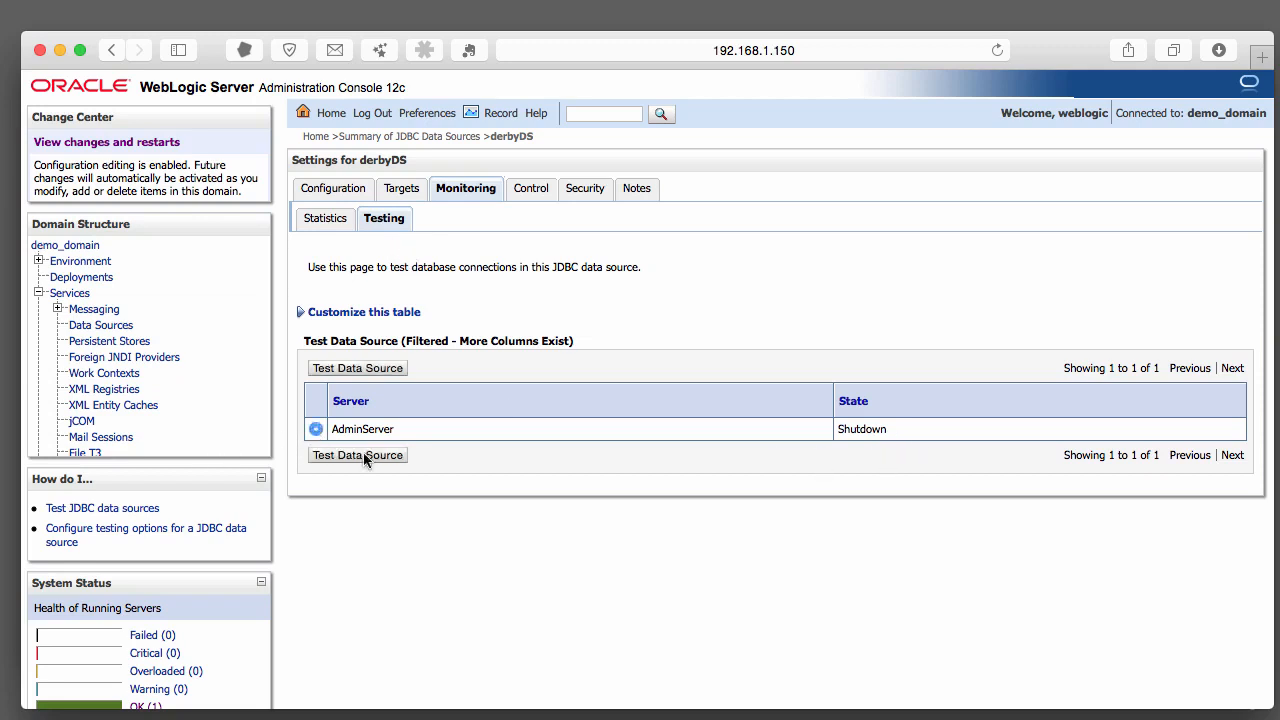
click(368, 456)
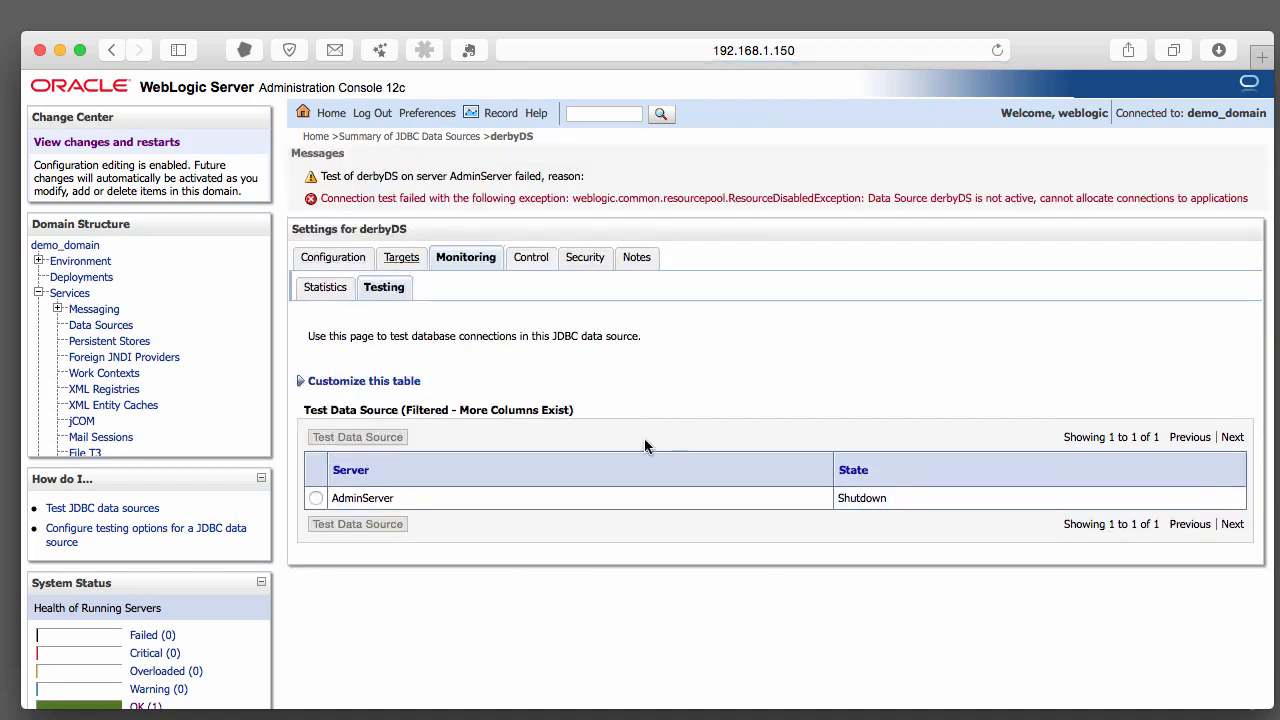
Start the derbyDS data source instance on AdminServer and confirm the start
click(531, 261)
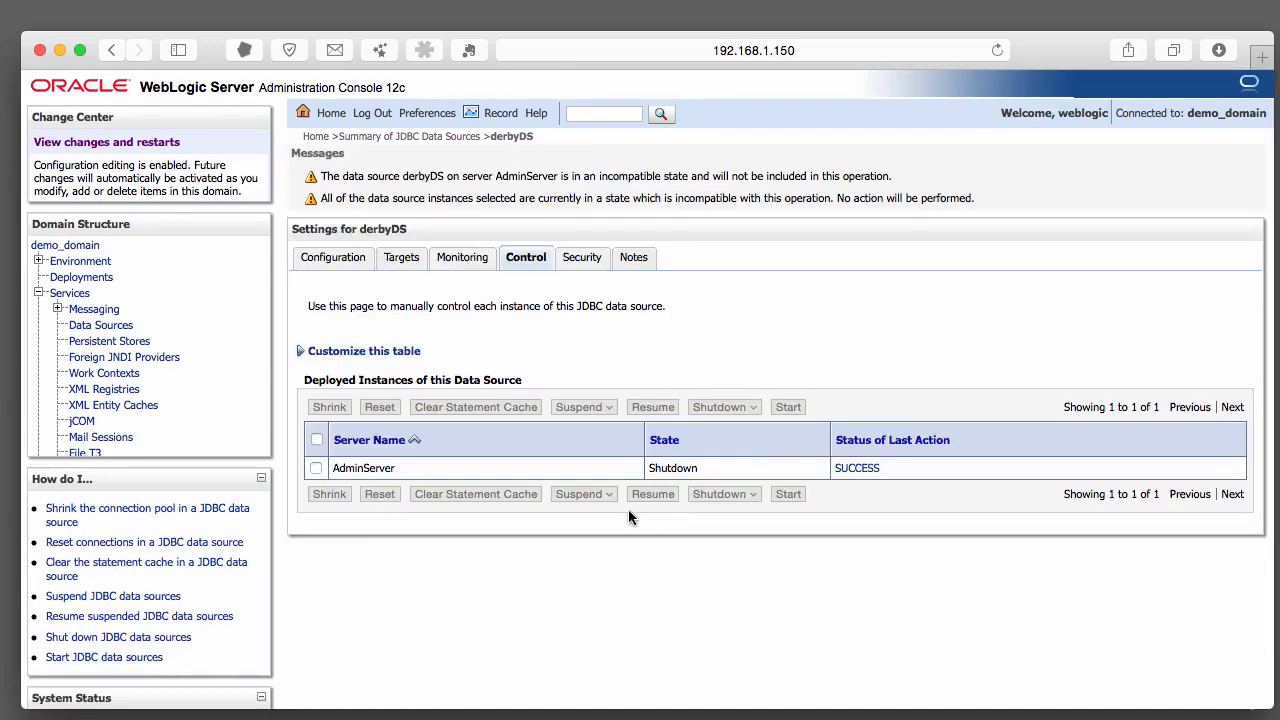
click(316, 469)
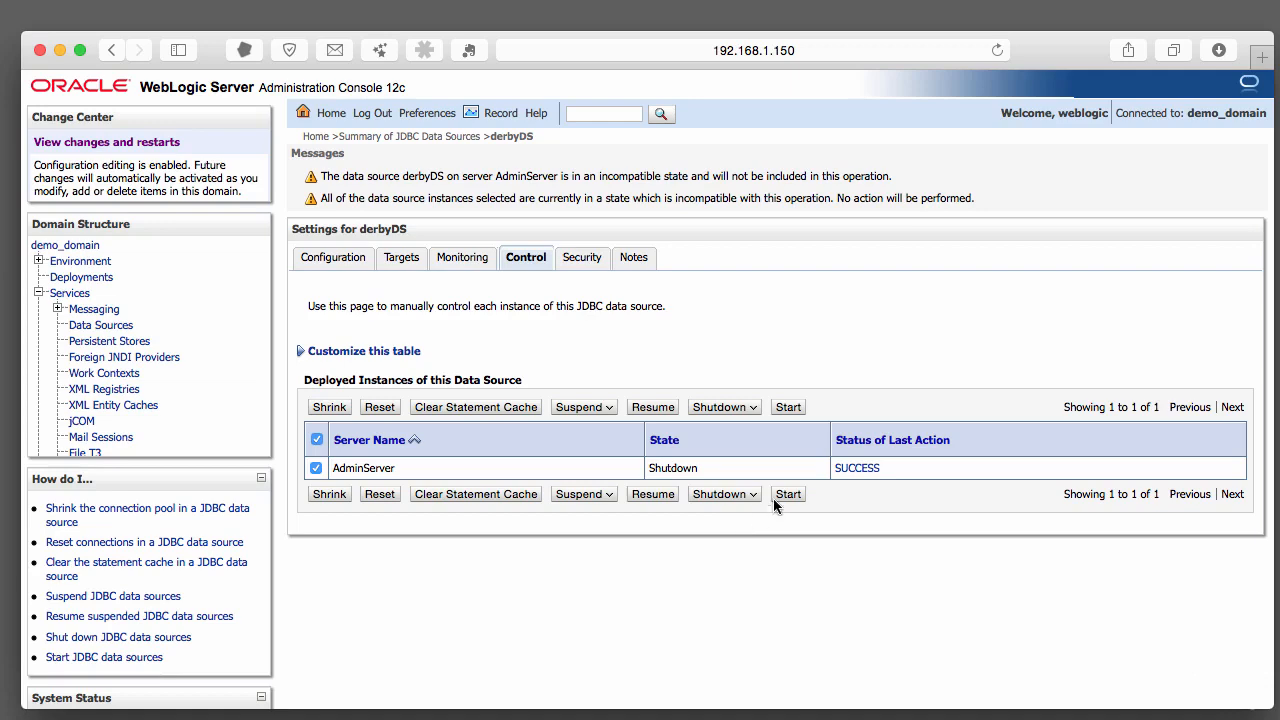
click(781, 495)
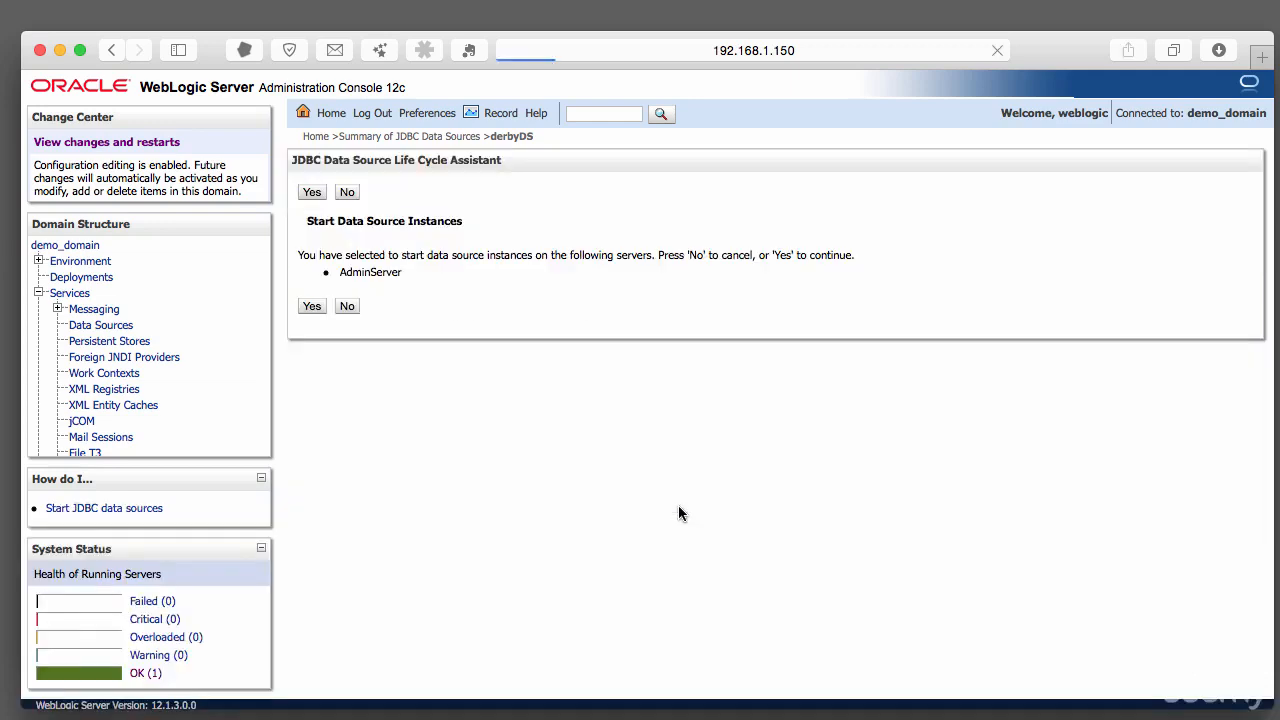
click(302, 308)
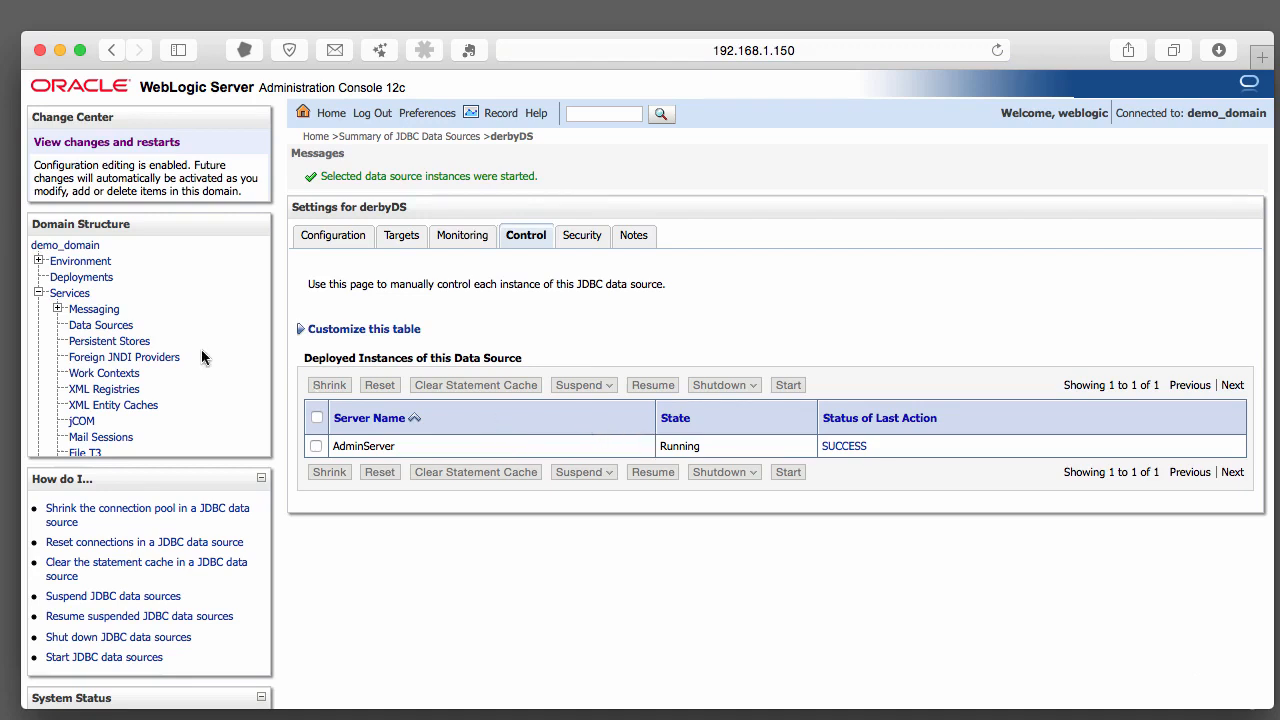
View the runtime statistics of all JDBC data sources, with the browser window moved and widened to show the Connections Total Count column
click(104, 326)
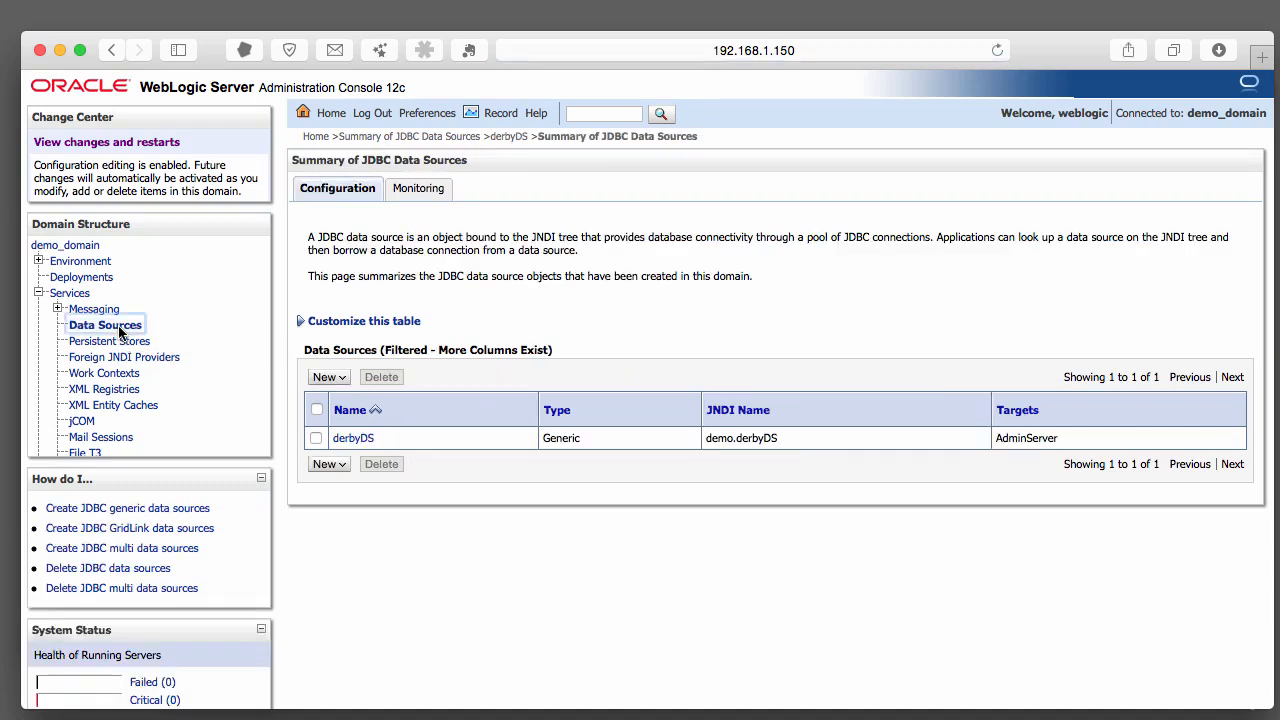
click(415, 192)
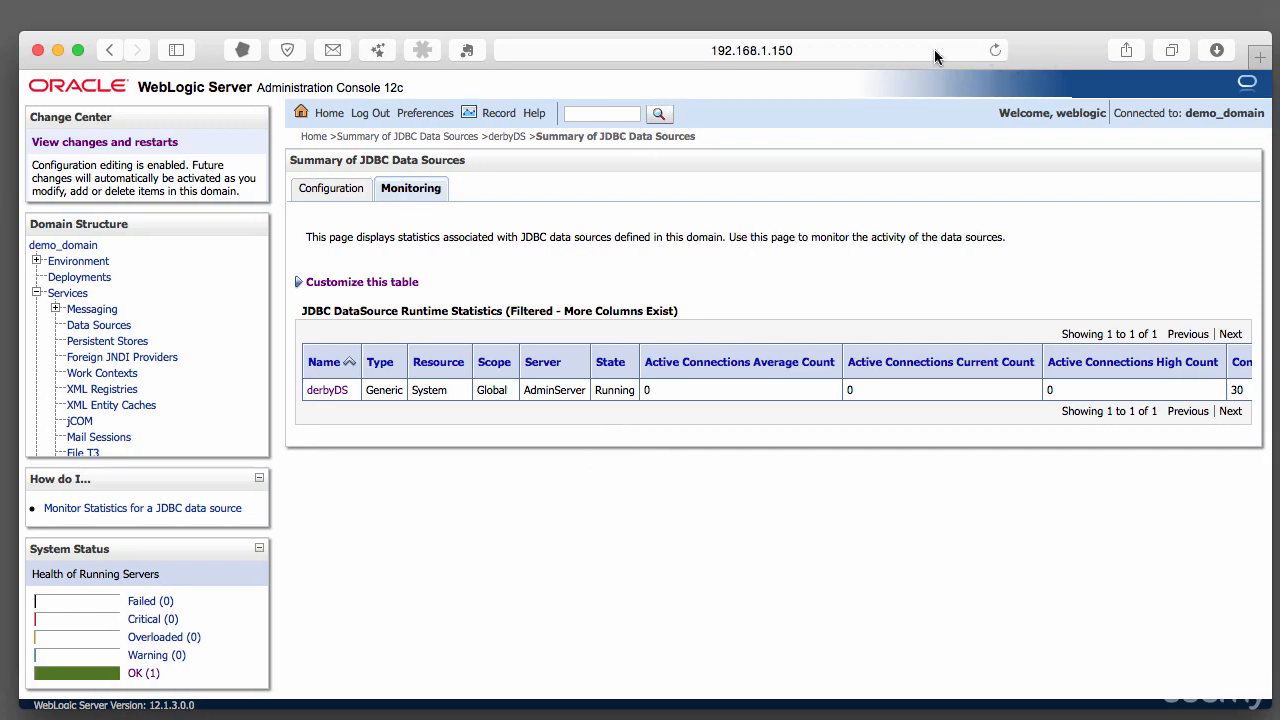
drag(934, 49, 641, 49)
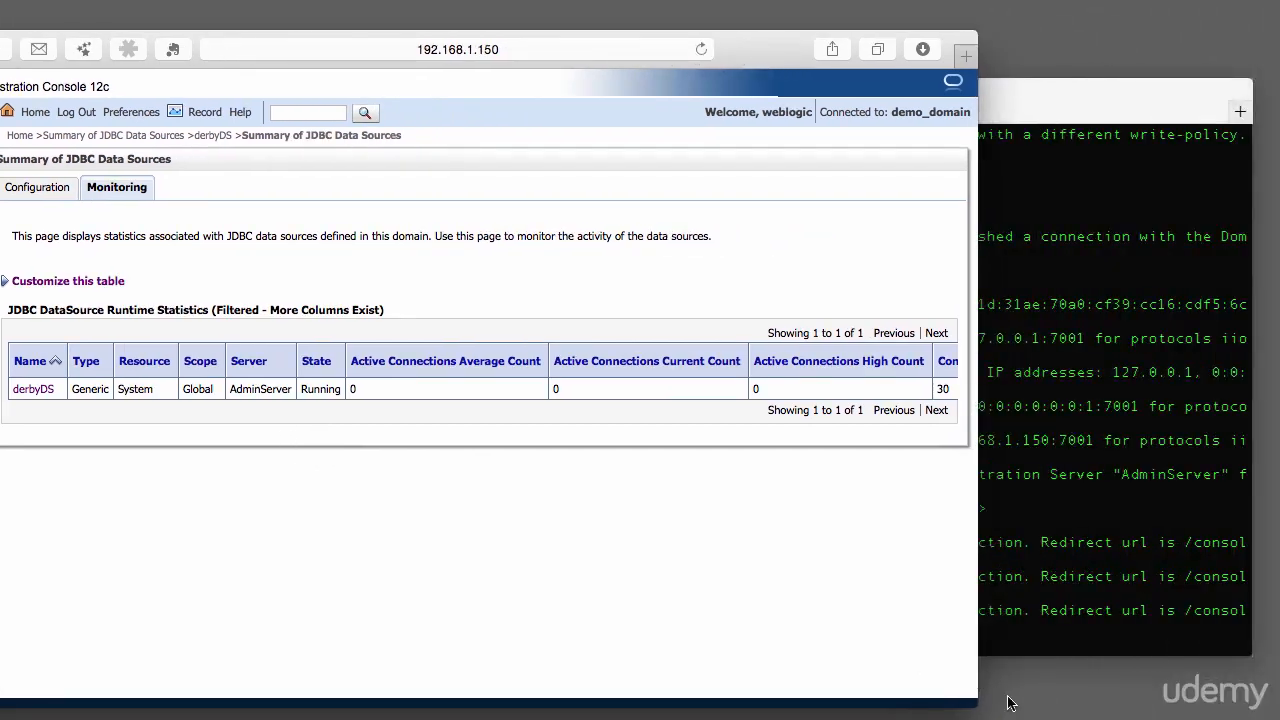
drag(978, 698, 1252, 698)
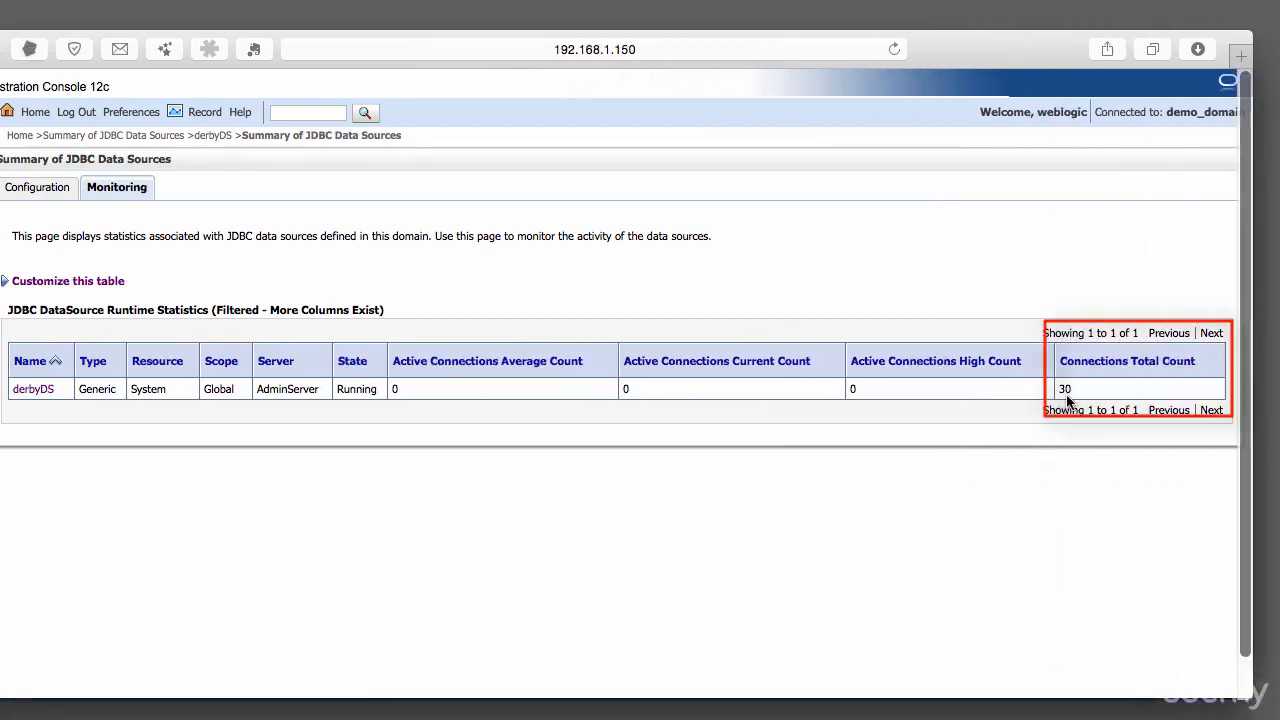